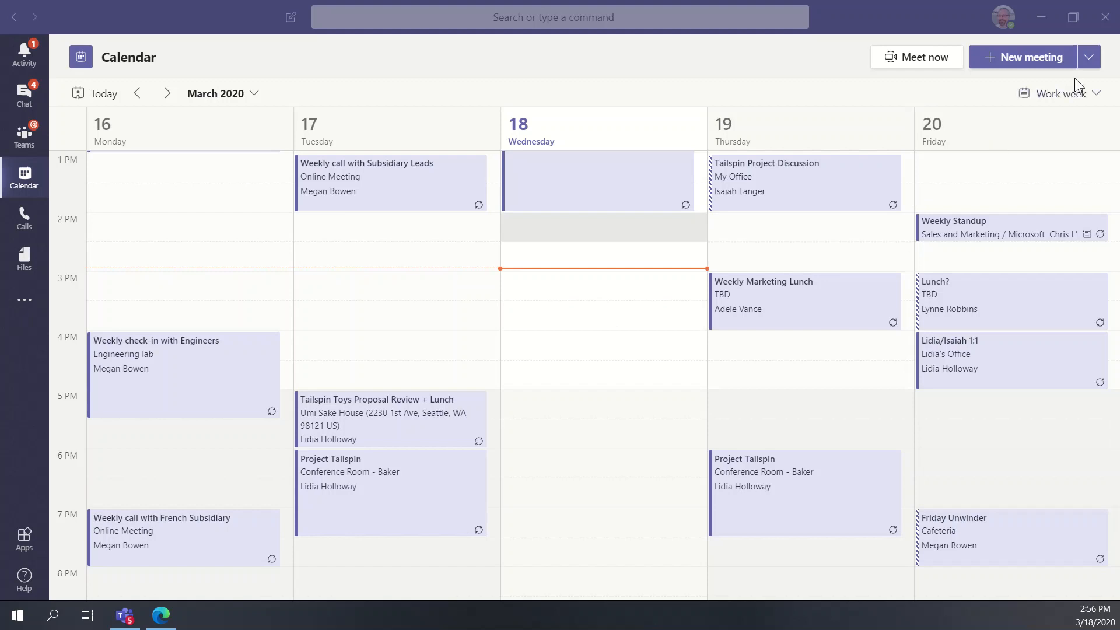
Create a new live event and title it My Demo Live Event
left_click(1088, 58)
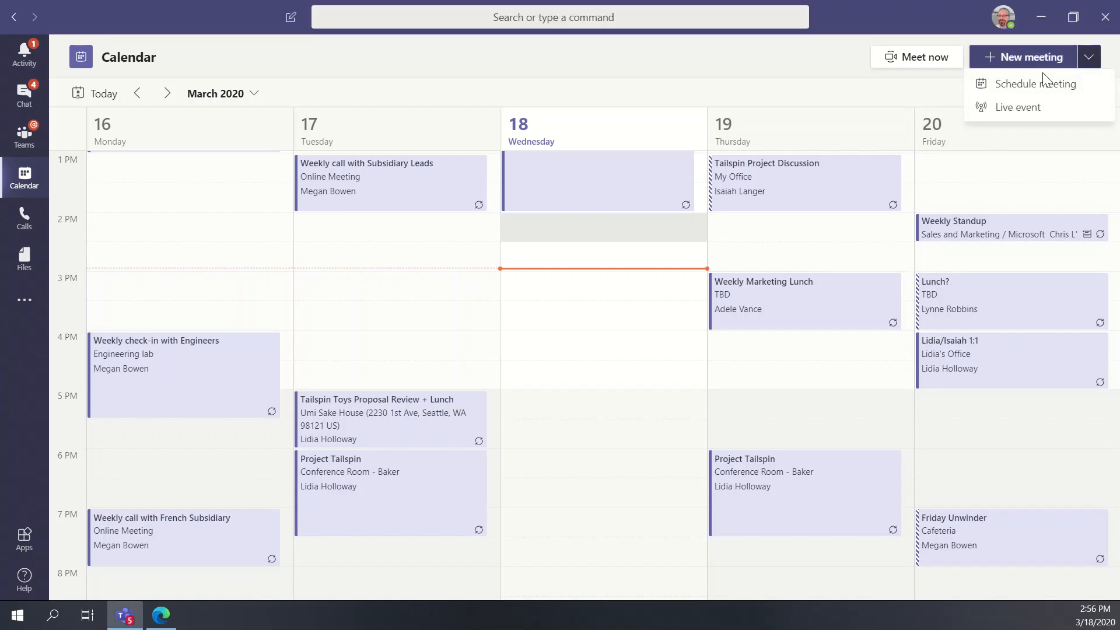
left_click(1029, 110)
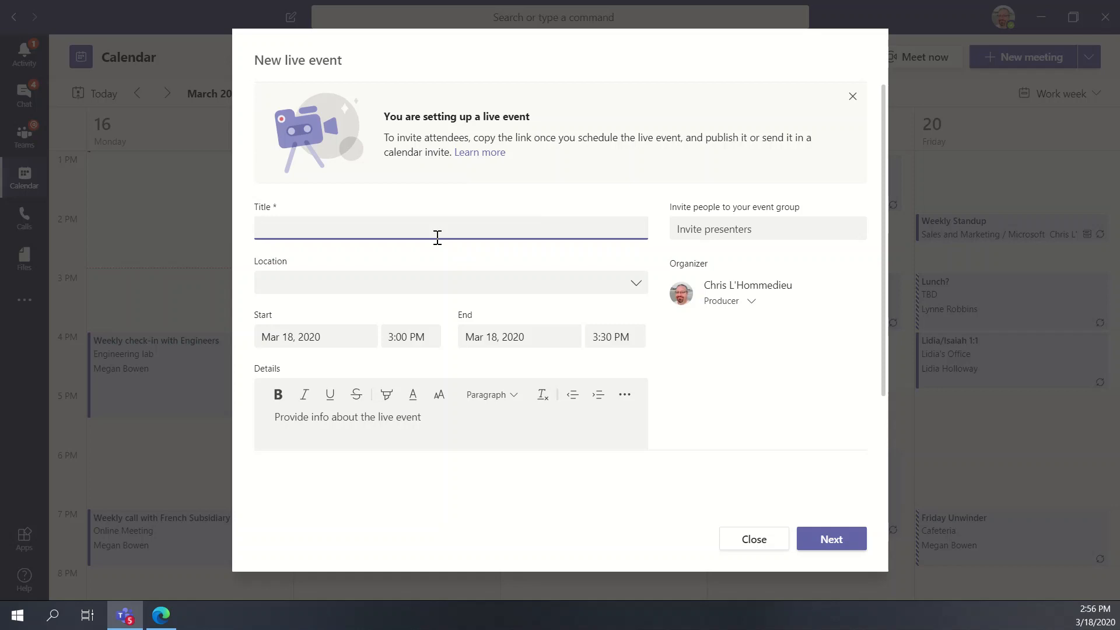
type("My Demo Live Eve ntnt")
left_click(480, 261)
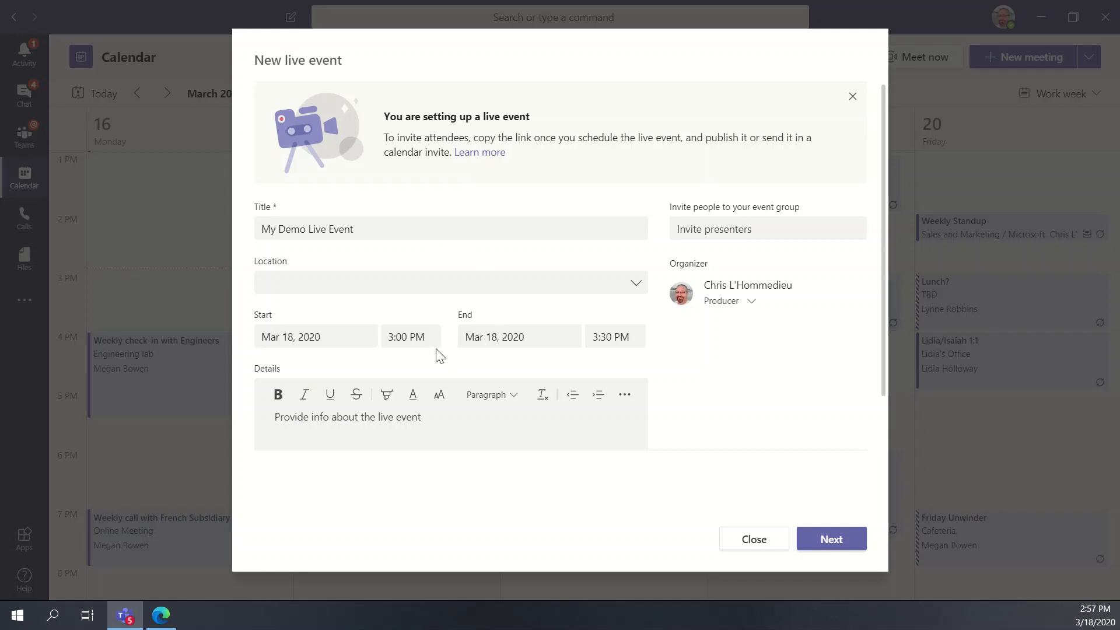
Set the live event's end time to 4:00 PM
left_click(621, 337)
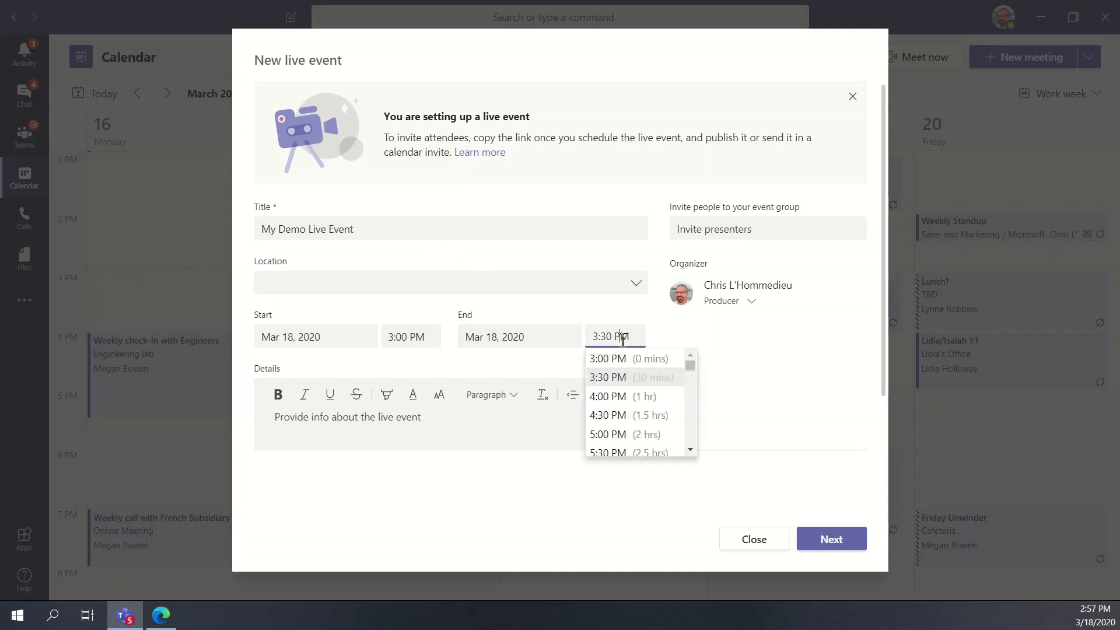
left_click(642, 397)
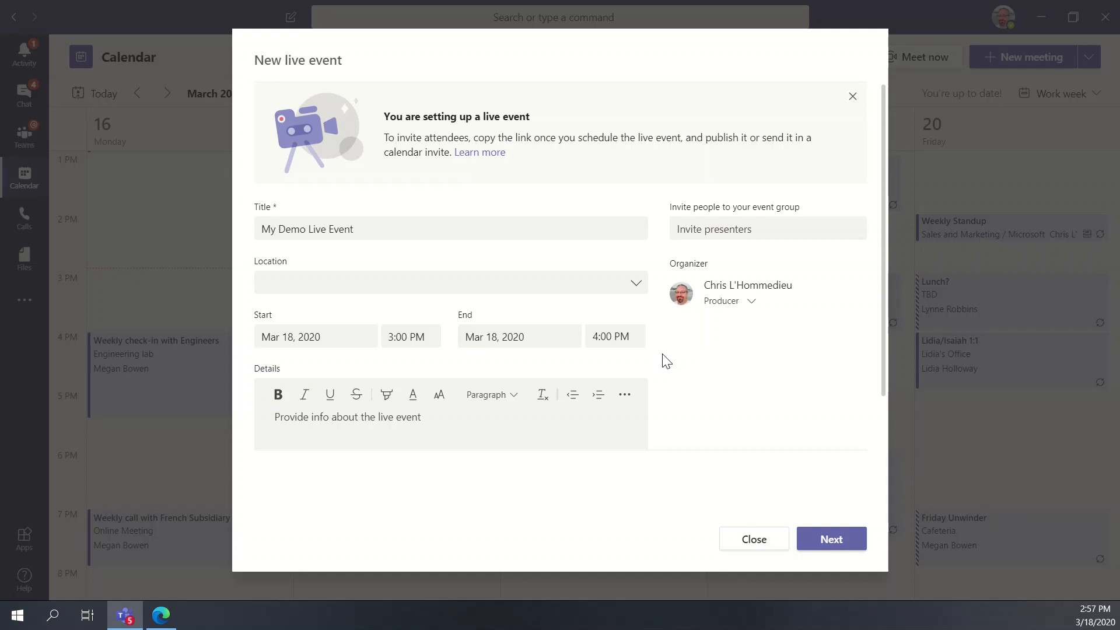
left_click(441, 433)
Invite a colleague by name to the event group as presenter and proceed to the live event permissions
left_click(720, 230)
type("garth")
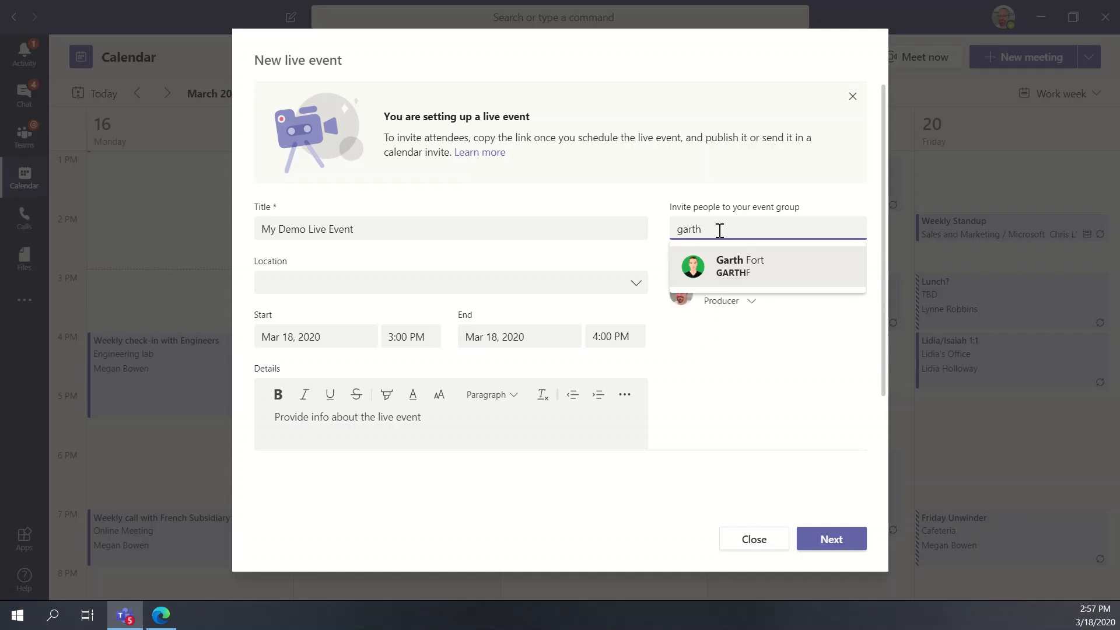
left_click(736, 262)
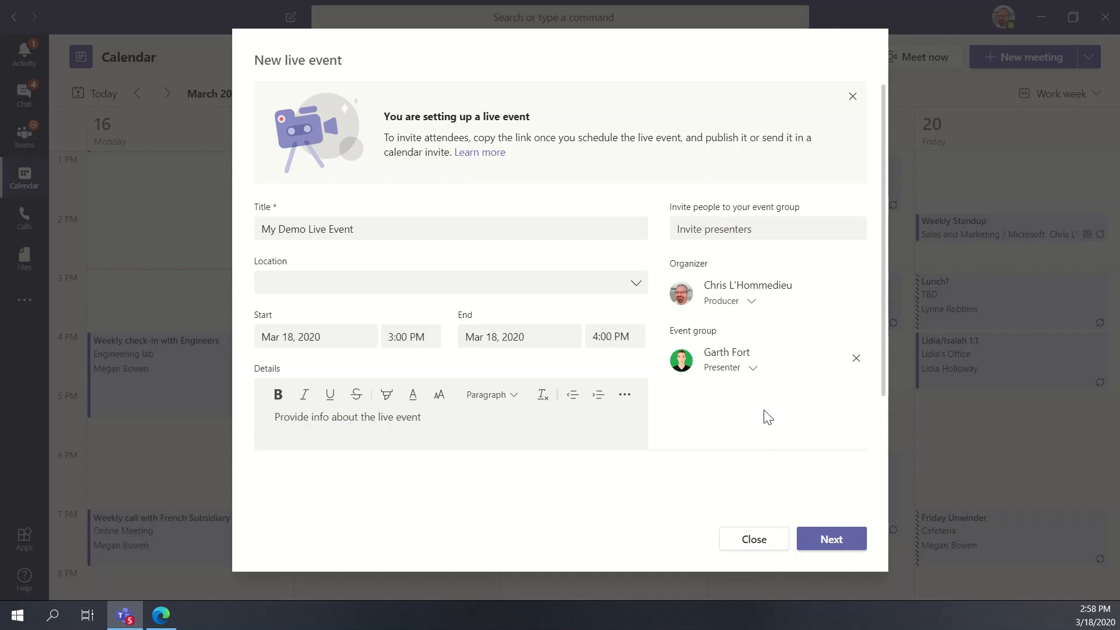
left_click(830, 542)
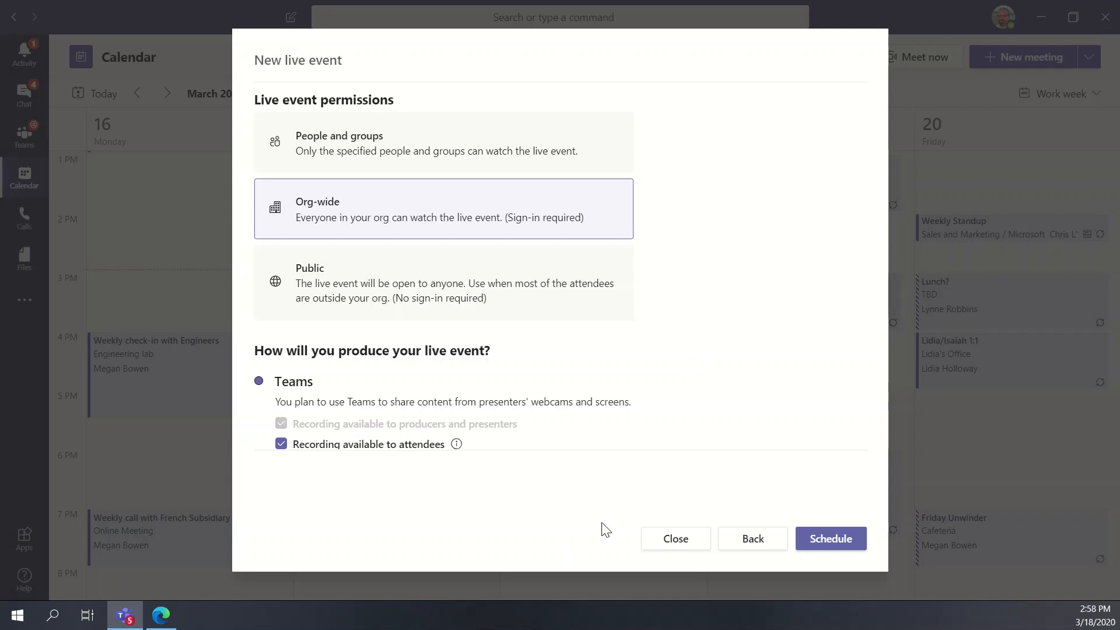
Try the People and groups and Public permission options, finishing with Org-wide selected
left_click(380, 148)
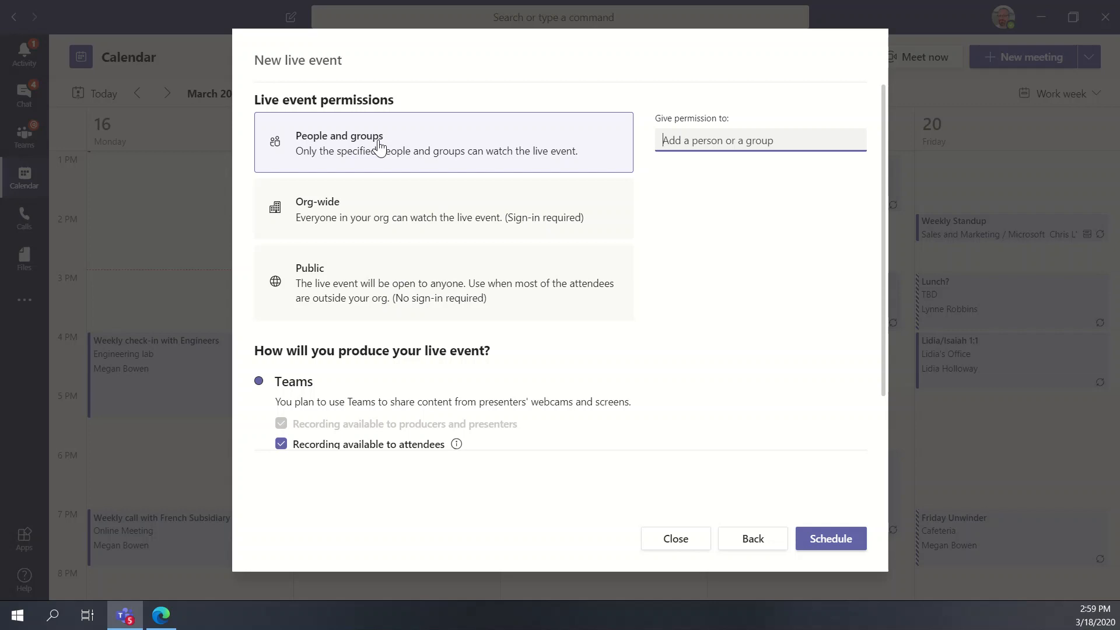
left_click(431, 211)
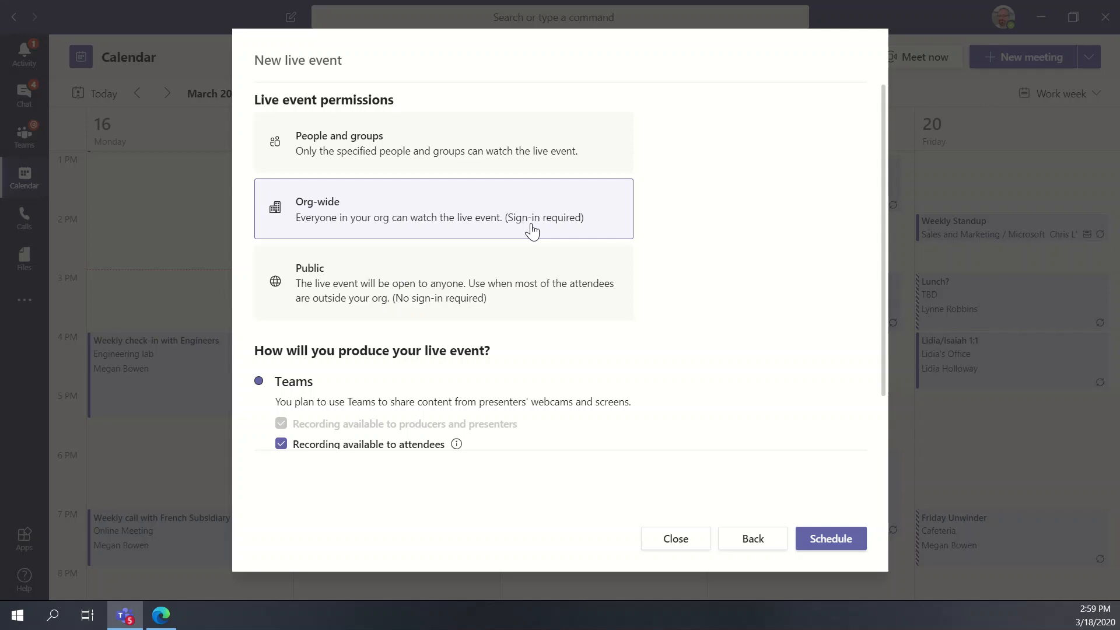
left_click(498, 286)
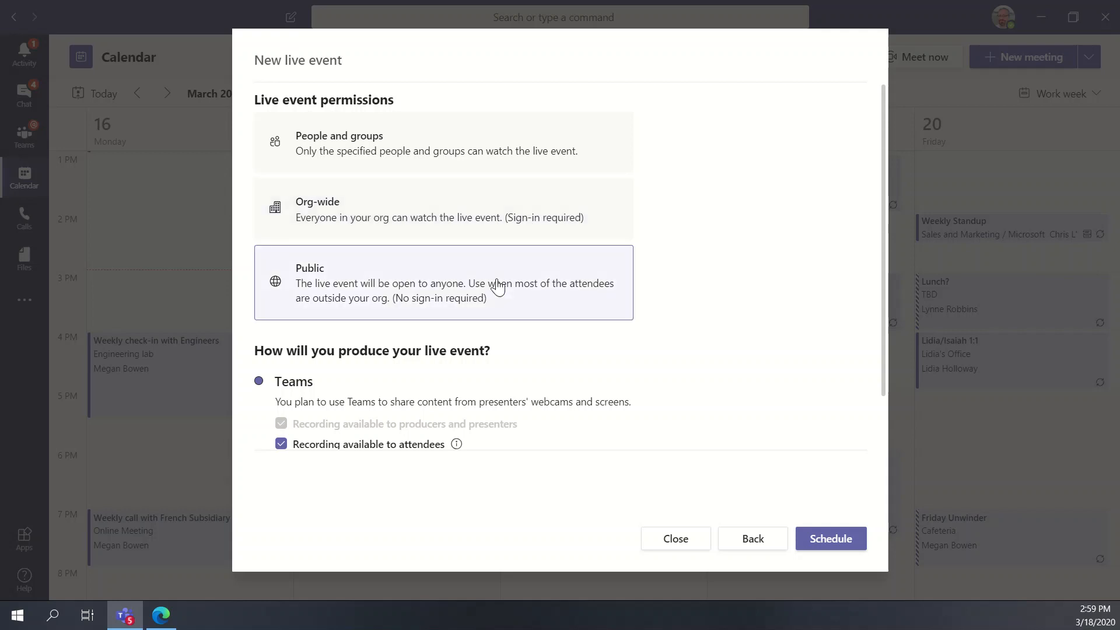
left_click(527, 220)
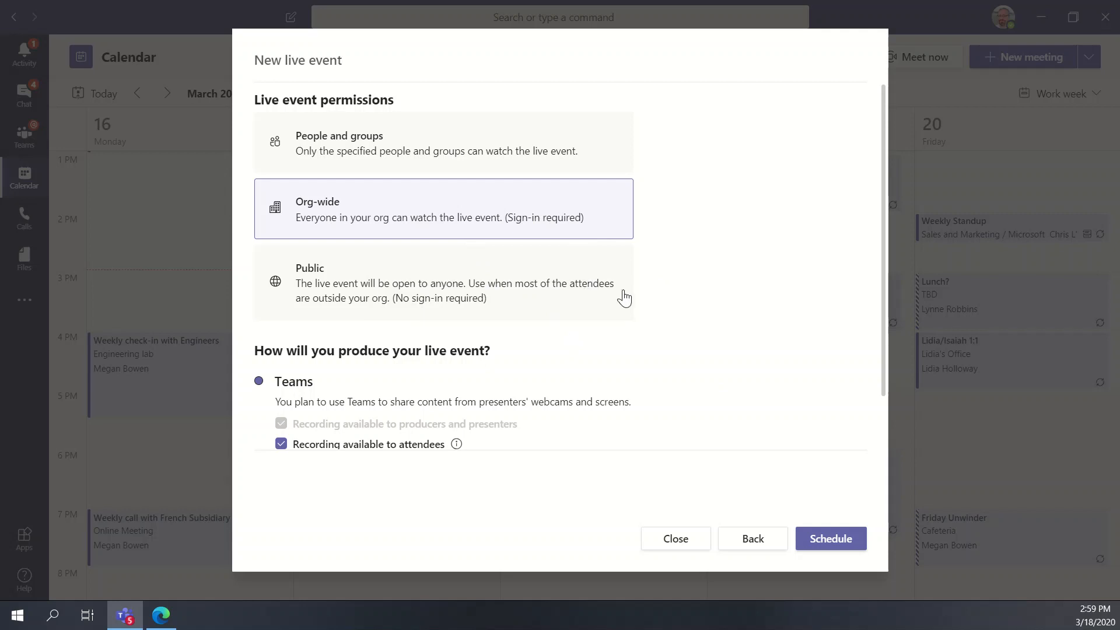
scroll(625, 297, "down", 3)
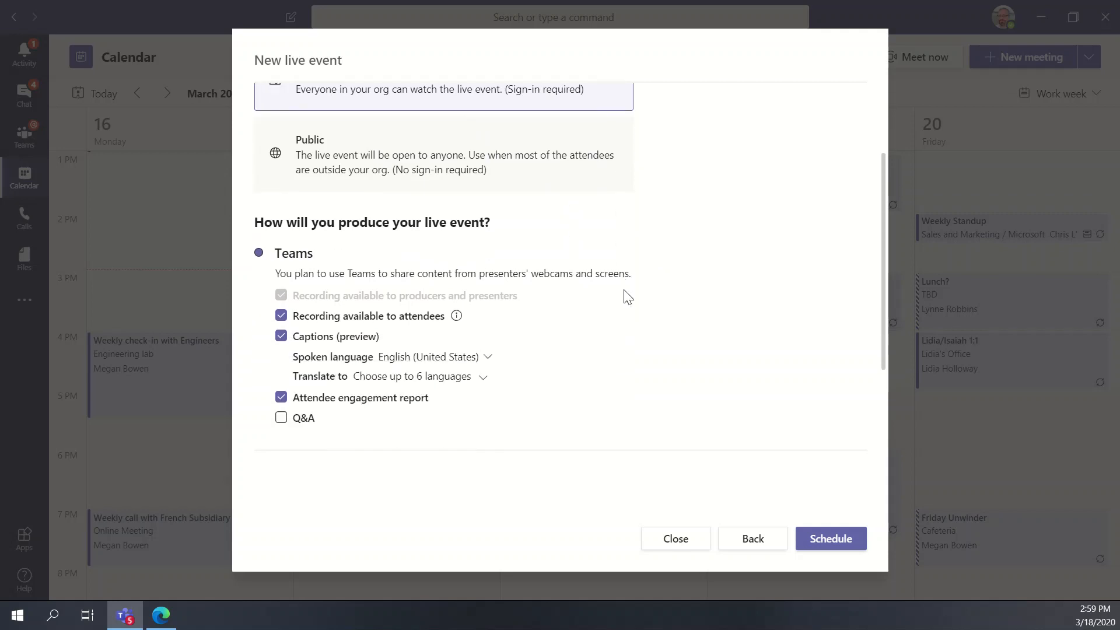
scroll(625, 295, "down", 2)
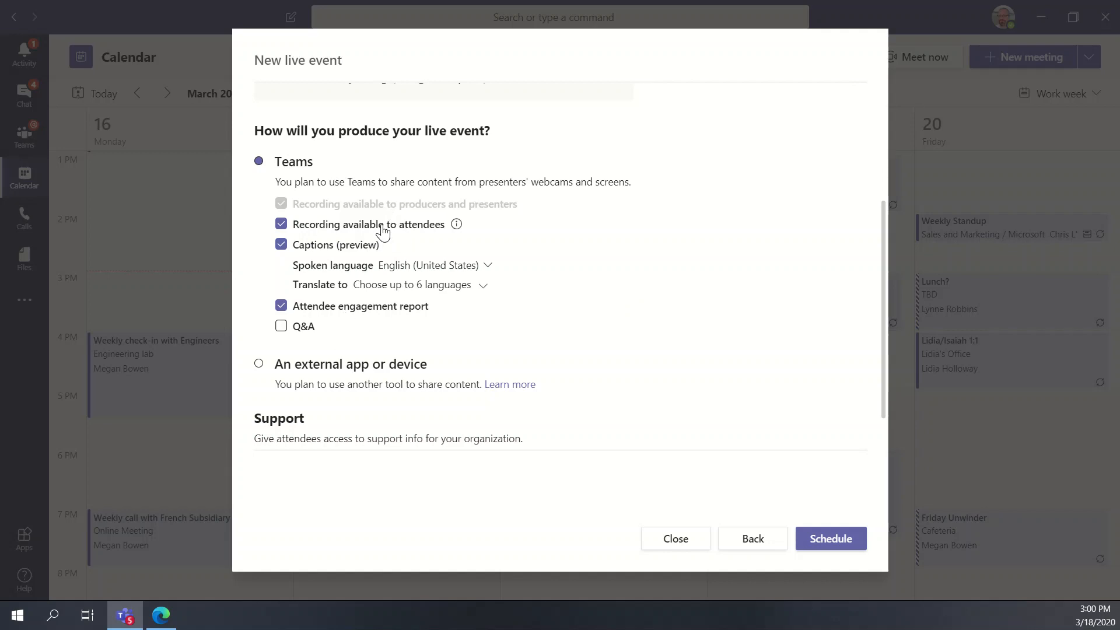
left_click(350, 231)
left_click(362, 232)
Add French (France), Italian (Italy) and Klingon as caption translation languages
left_click(484, 291)
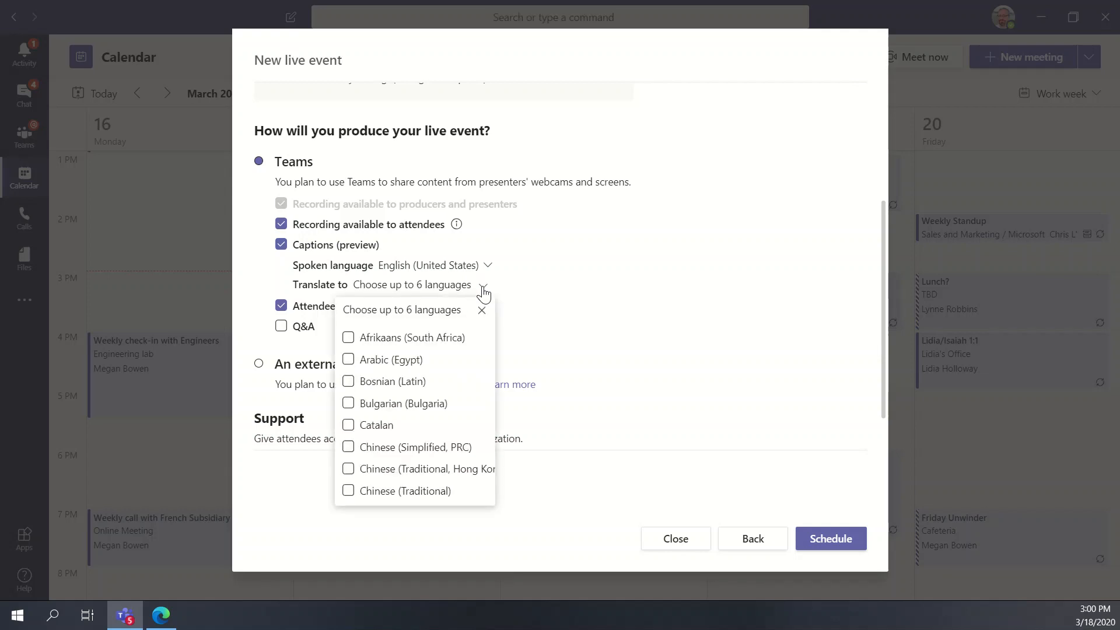
scroll(435, 384, "down", 4)
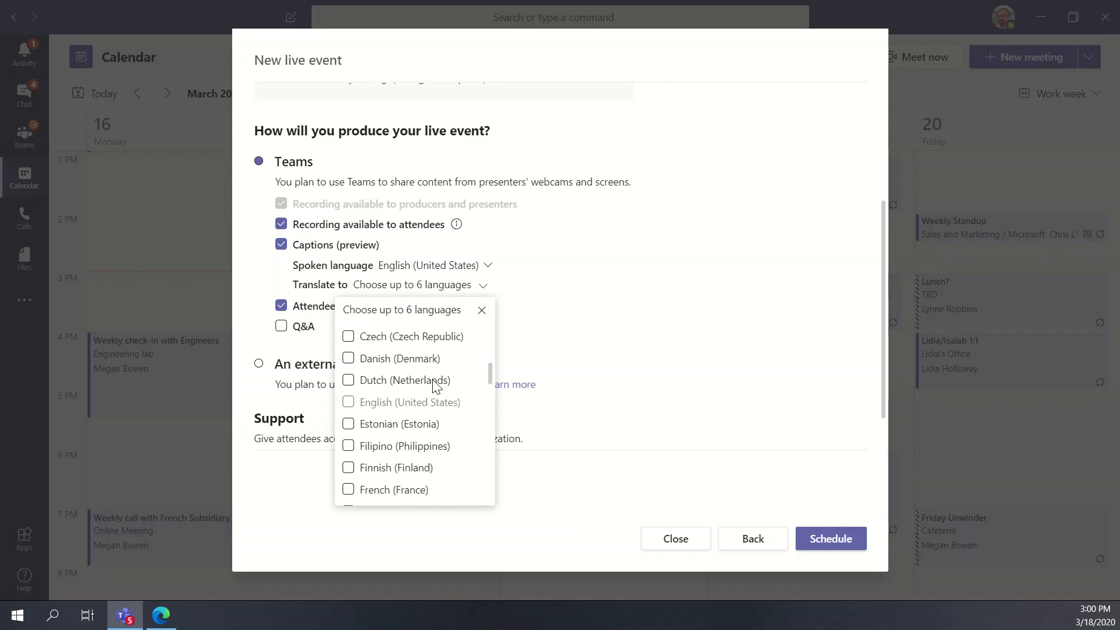
scroll(435, 385, "down", 1)
left_click(349, 453)
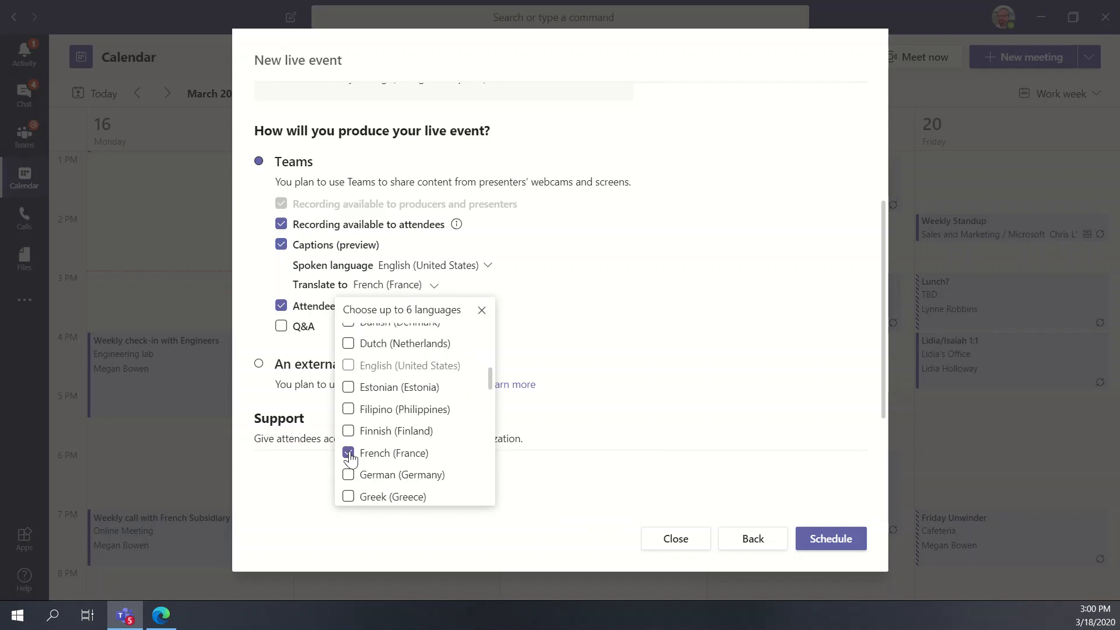
scroll(401, 413, "down", 2)
scroll(404, 415, "down", 3)
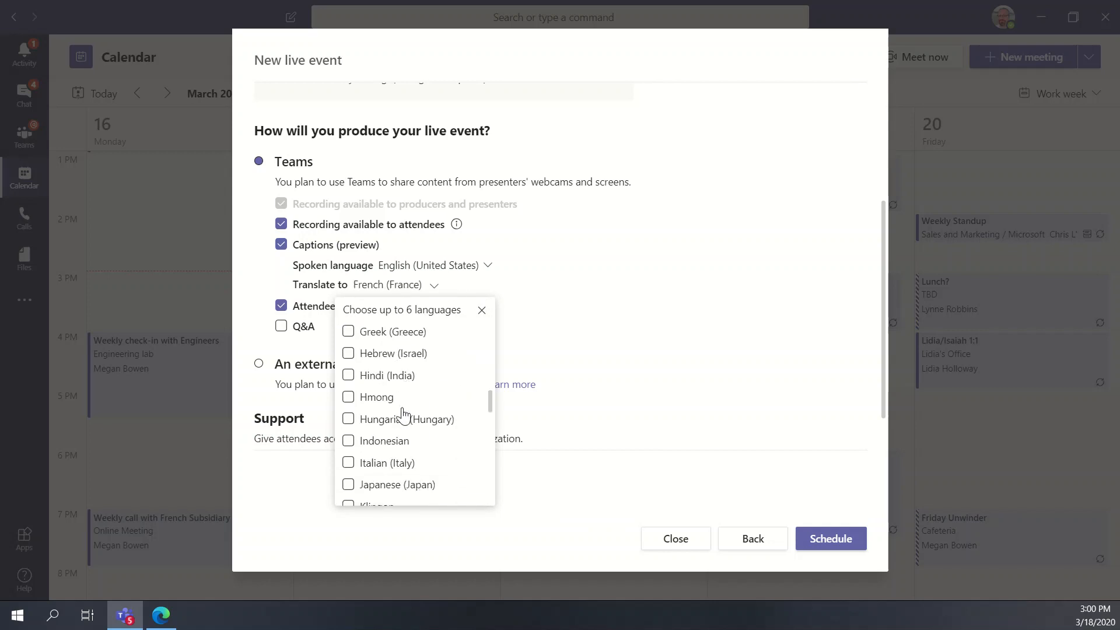
left_click(349, 365)
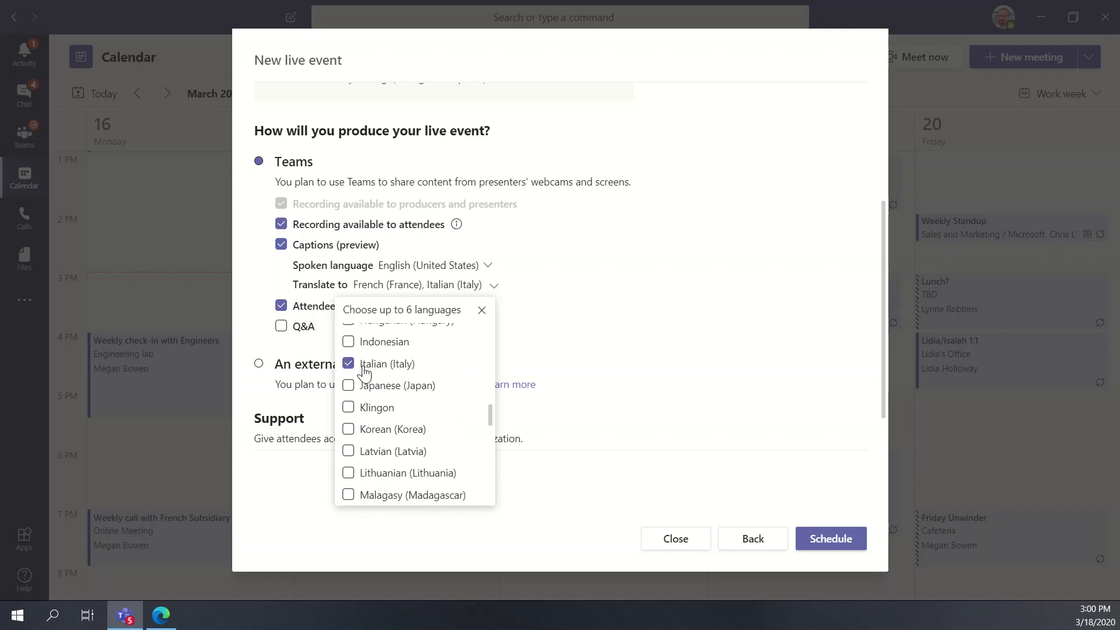
left_click(349, 408)
Add Spanish (Spain) and Chinese (Traditional) to the caption translation languages and close the language list
scroll(421, 408, "down", 5)
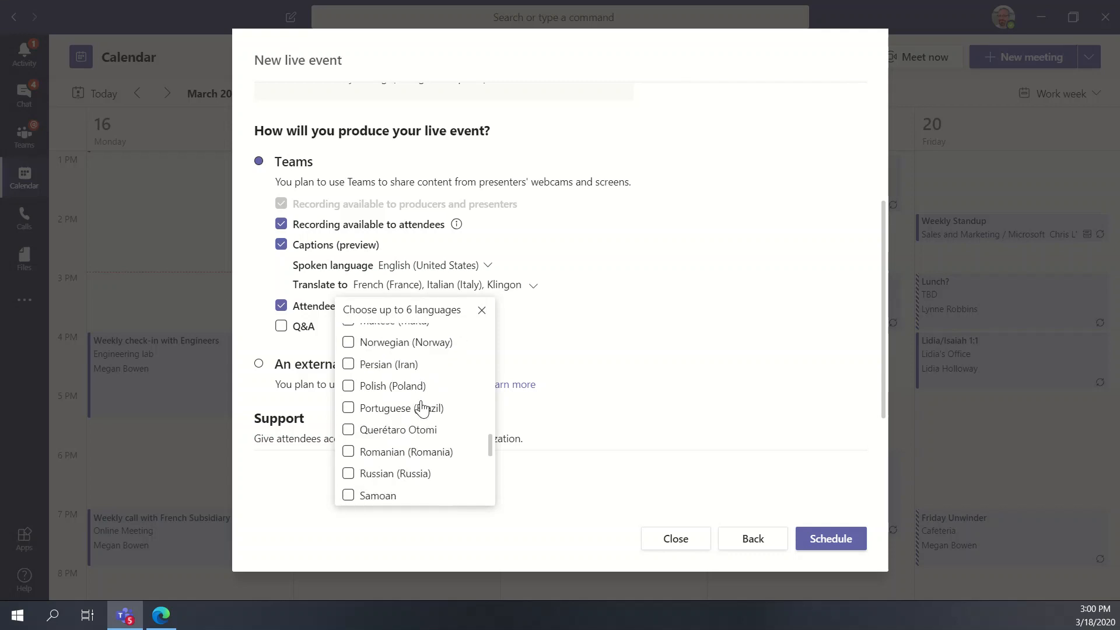
scroll(423, 407, "down", 5)
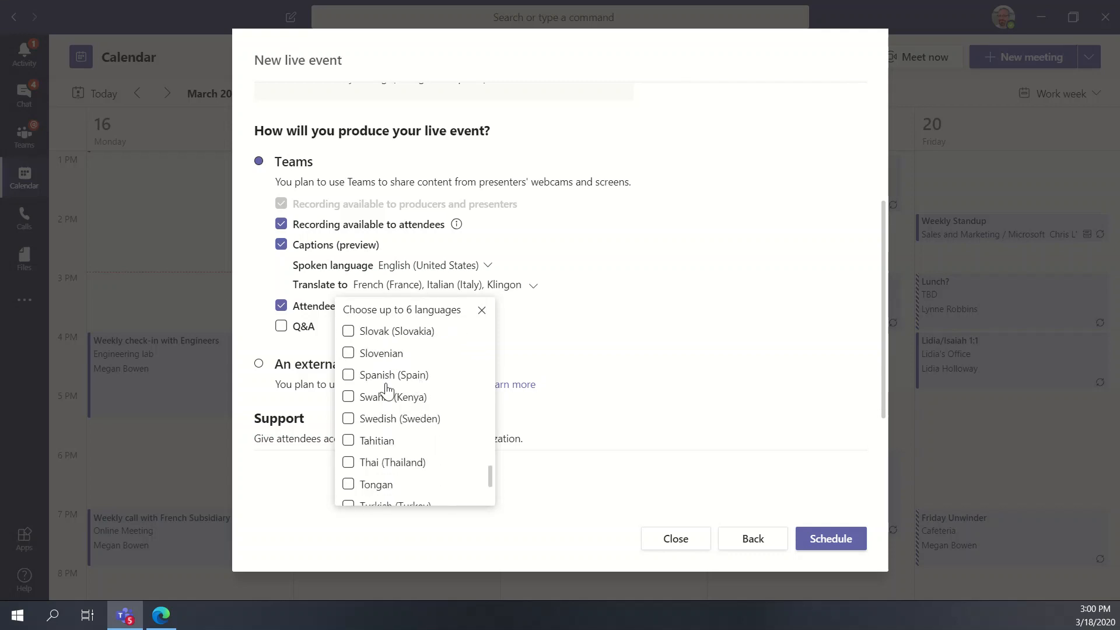
left_click(348, 375)
scroll(403, 388, "down", 3)
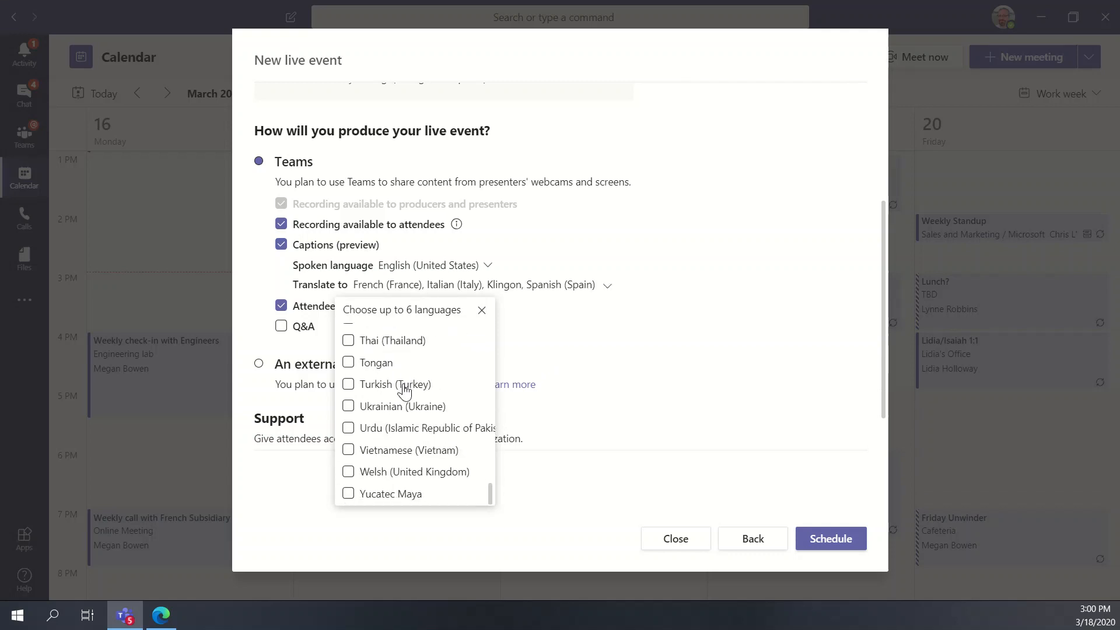
scroll(405, 391, "up", 20)
scroll(406, 392, "down", 3)
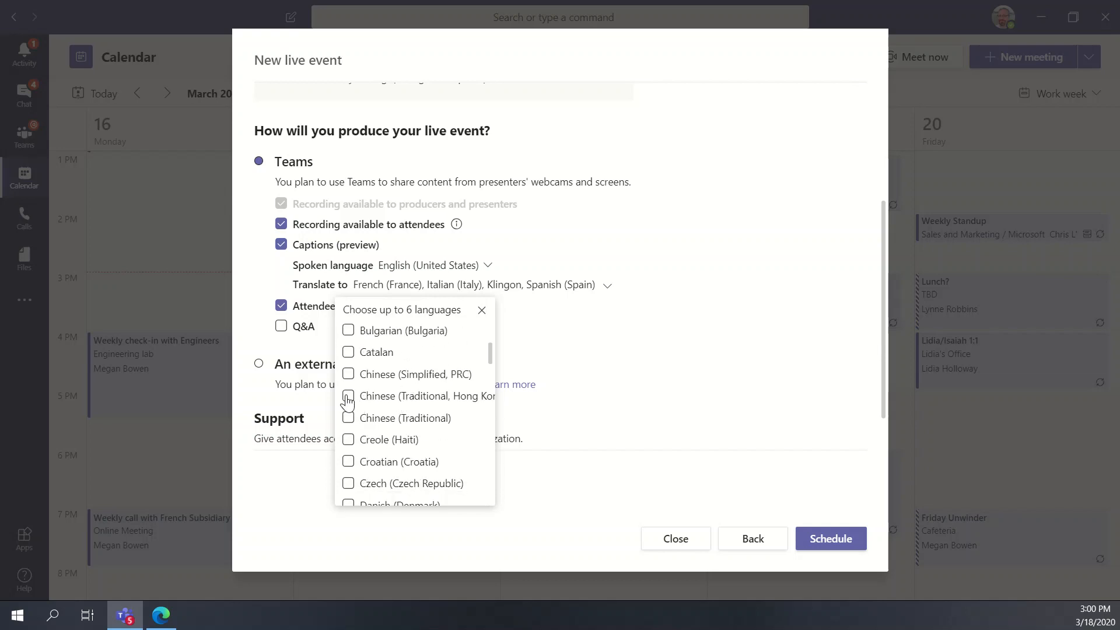
left_click(348, 418)
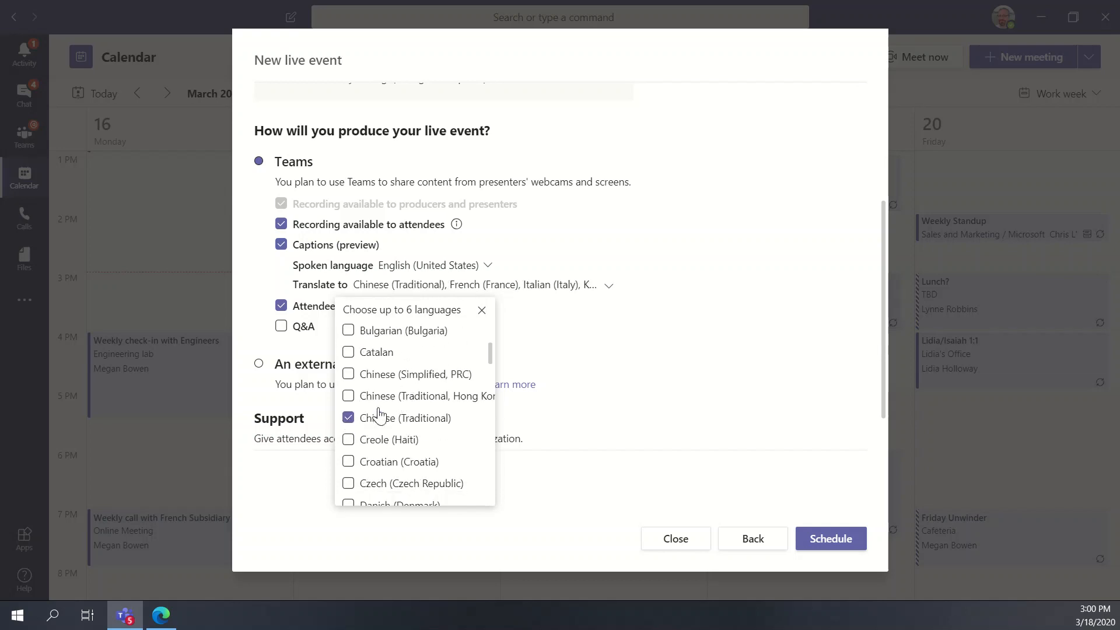
left_click(519, 331)
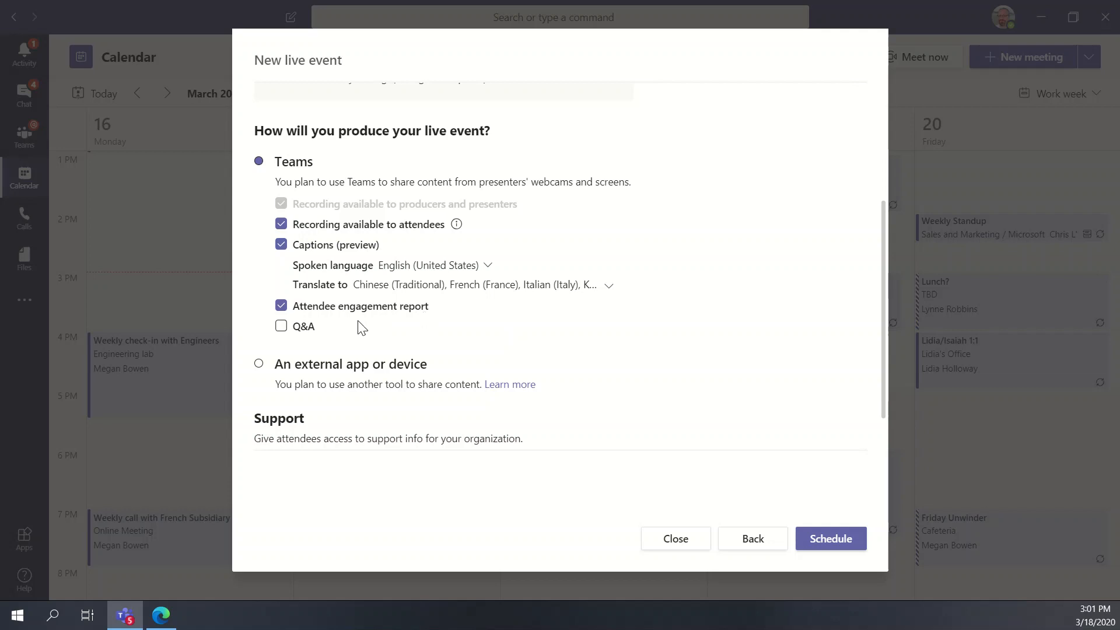
Enable Q&A for the Teams-produced live event and schedule the event
left_click(282, 327)
scroll(413, 343, "down", 2)
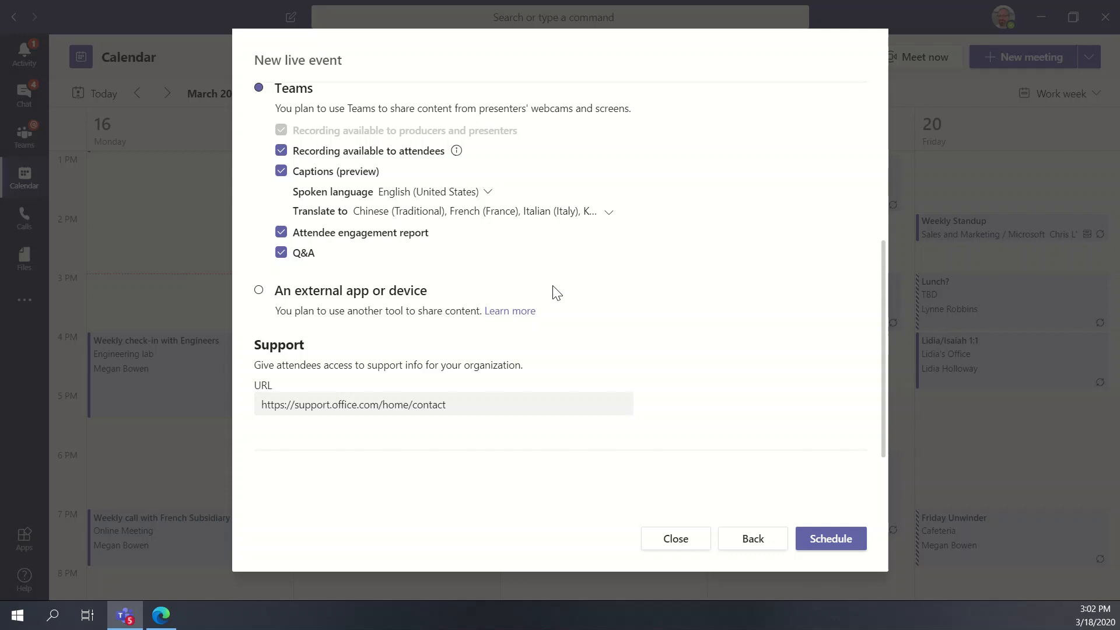
scroll(636, 232, "up", 1)
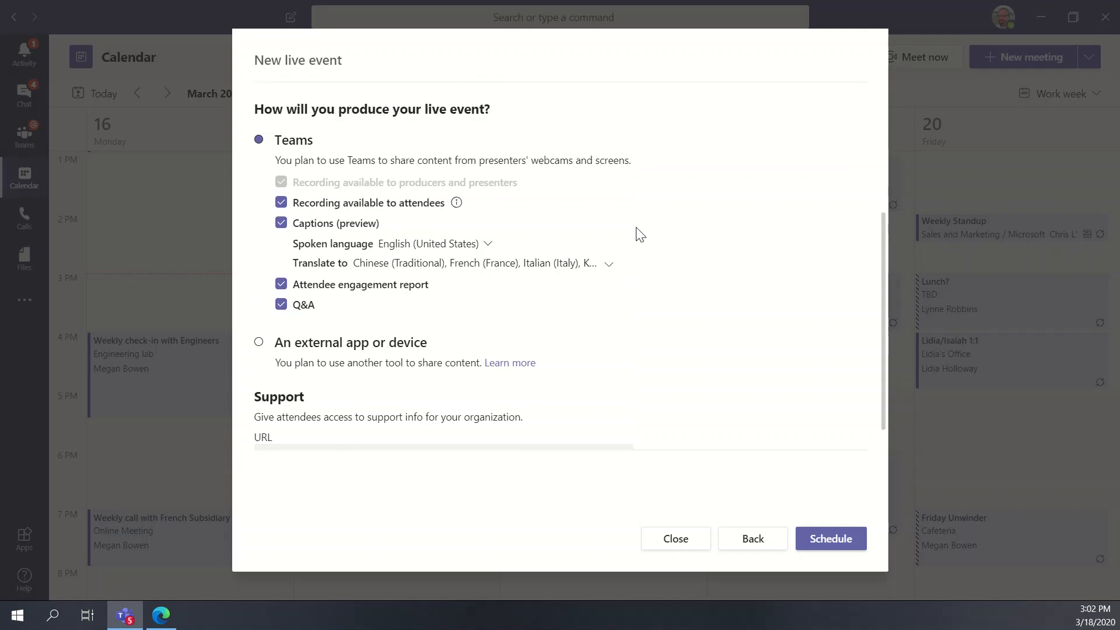
left_click(836, 538)
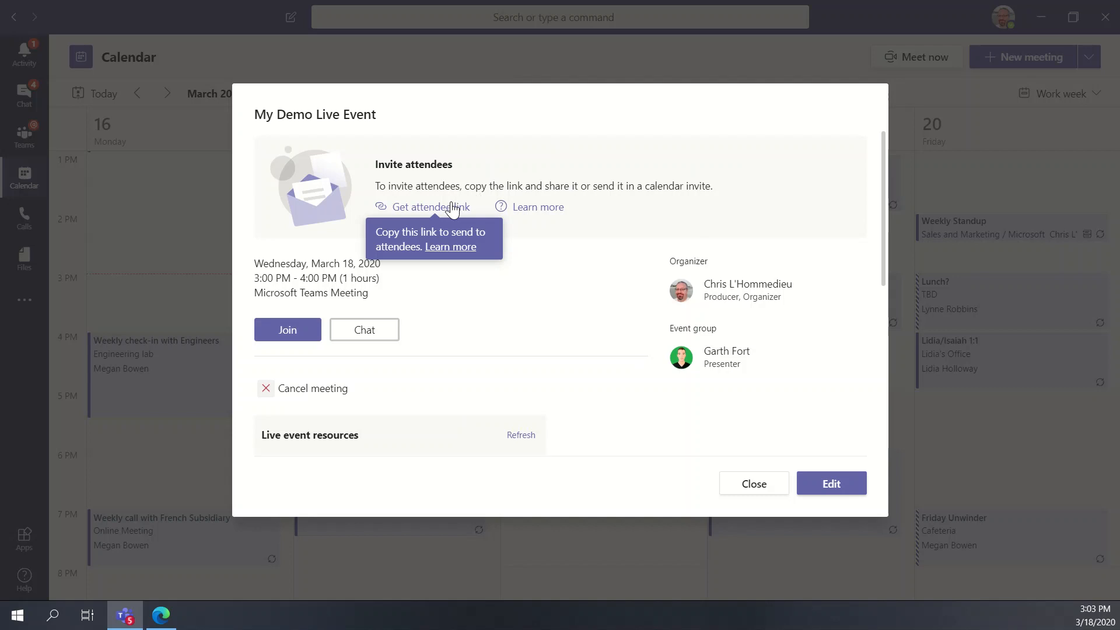
Dismiss the sharing tip and copy the attendee link of My Demo Live Event to the clipboard
left_click(498, 310)
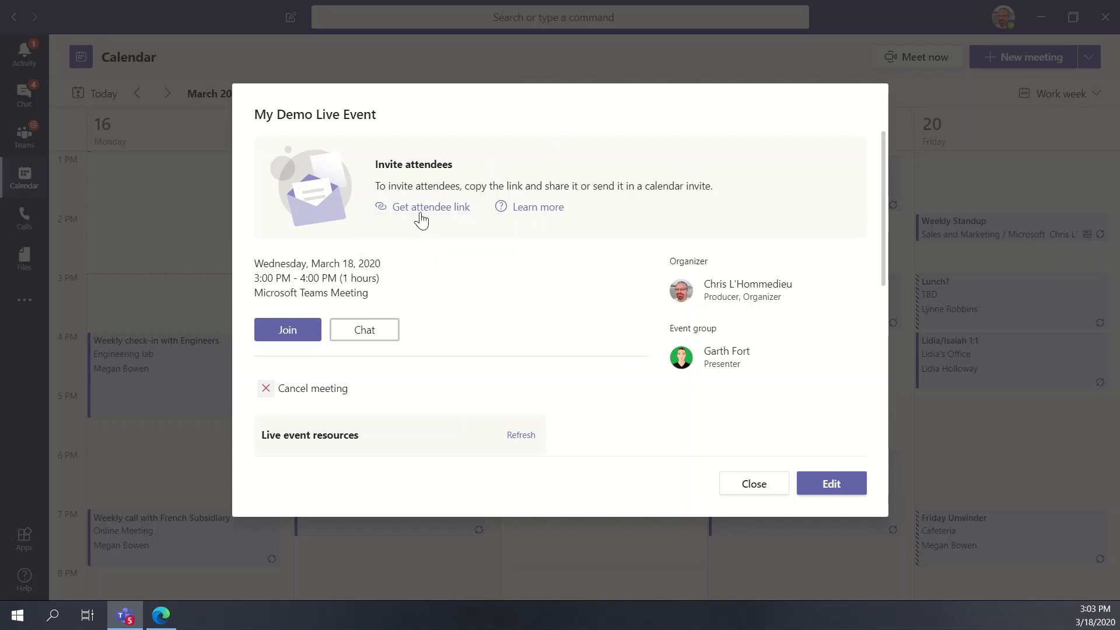
left_click(423, 209)
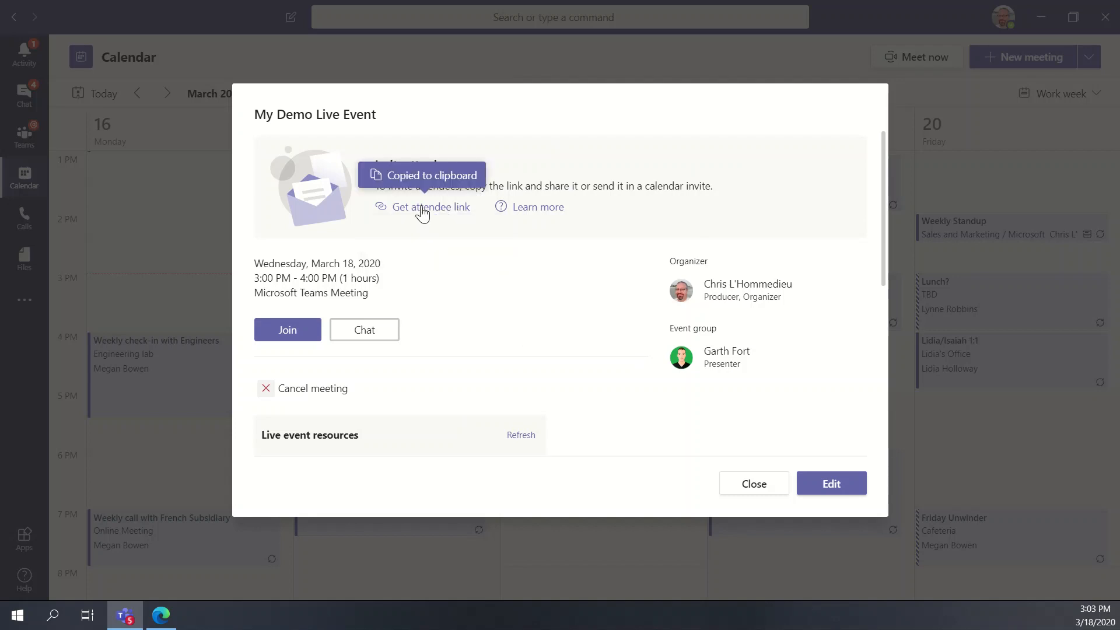
mouse_move(170, 623)
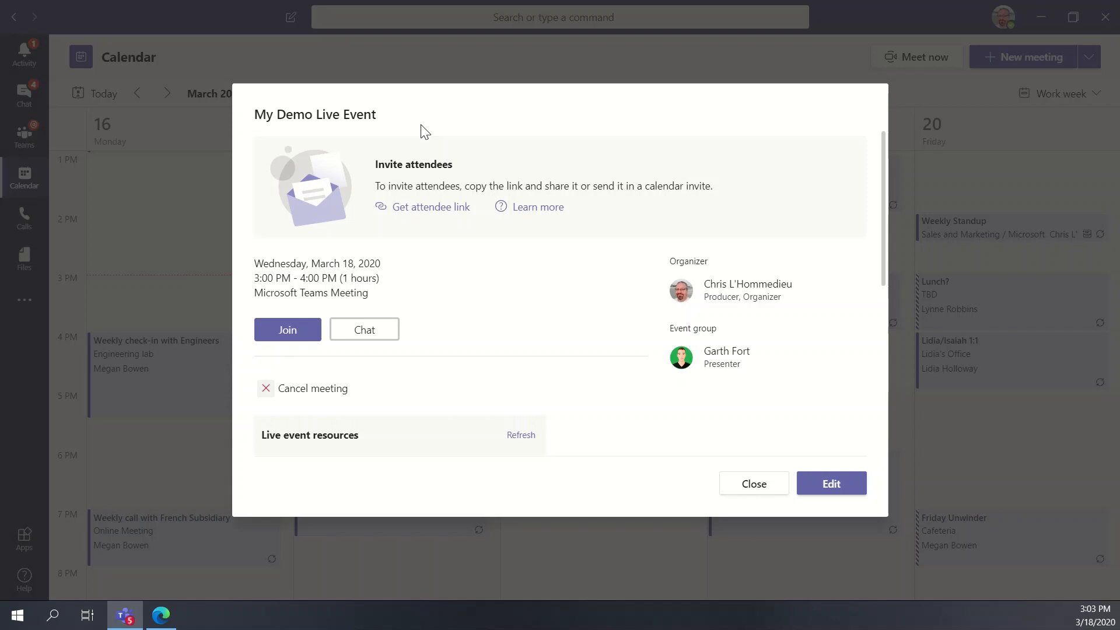
Review the scheduled event's details, including live event resources and the joining information for producers and presenters
scroll(461, 280, "down", 3)
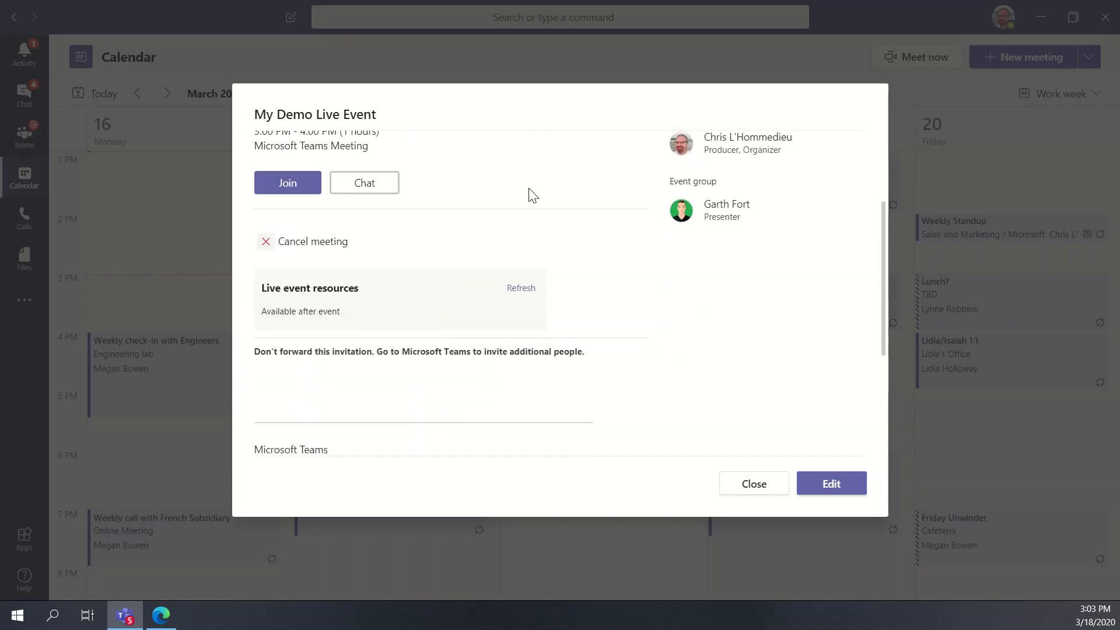
scroll(463, 222, "down", 2)
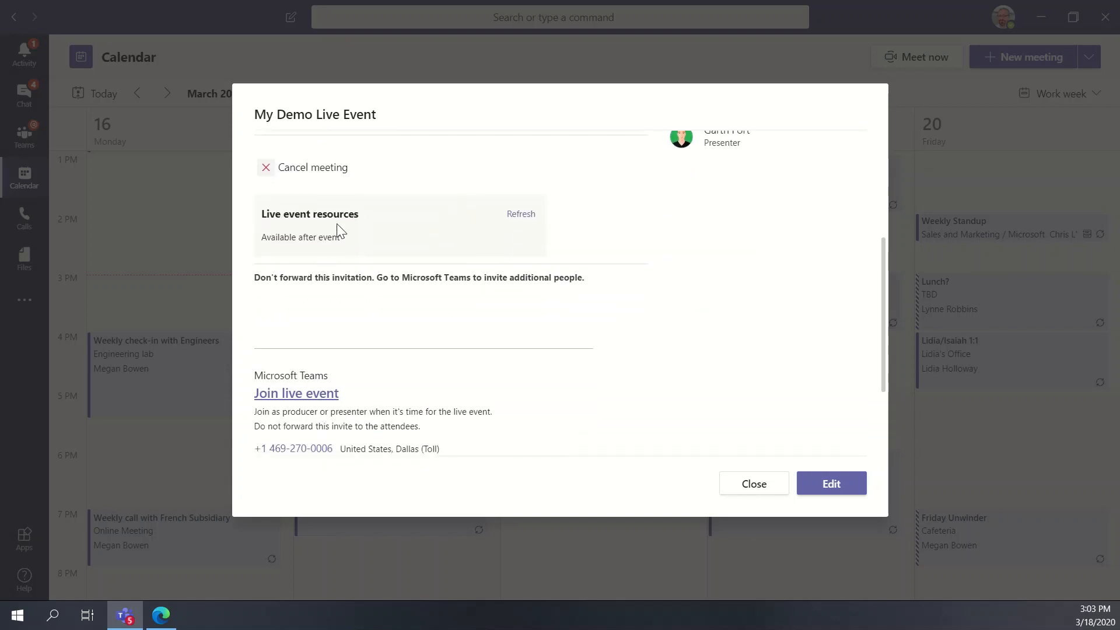
scroll(380, 247, "down", 2)
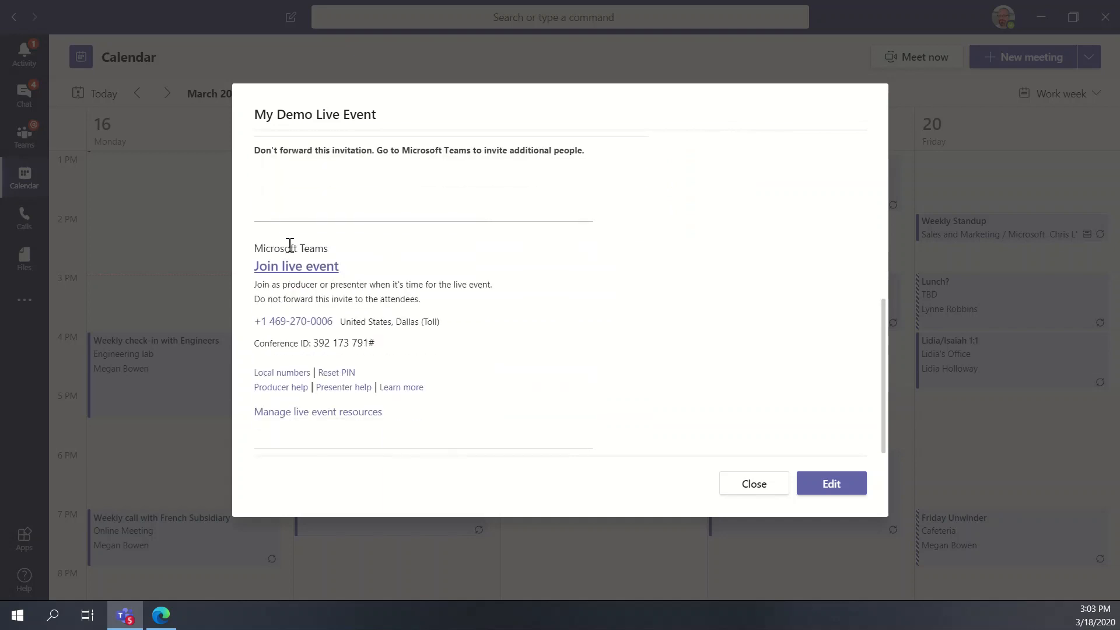
scroll(379, 269, "down", 1)
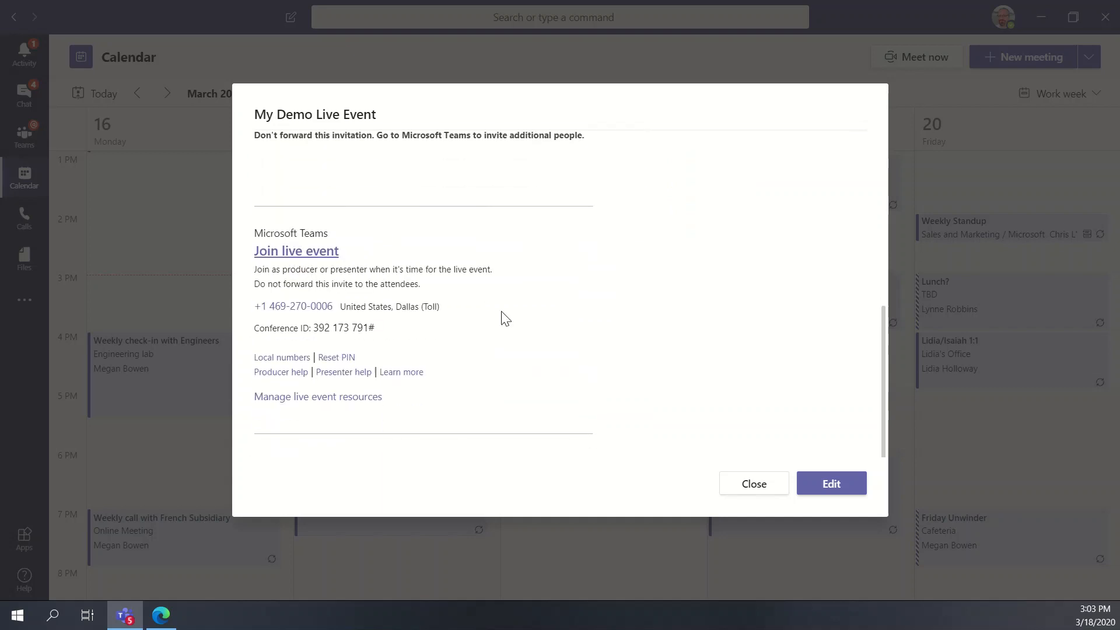
Look over the editable details of My Demo Live Event and close them without making changes
left_click(832, 484)
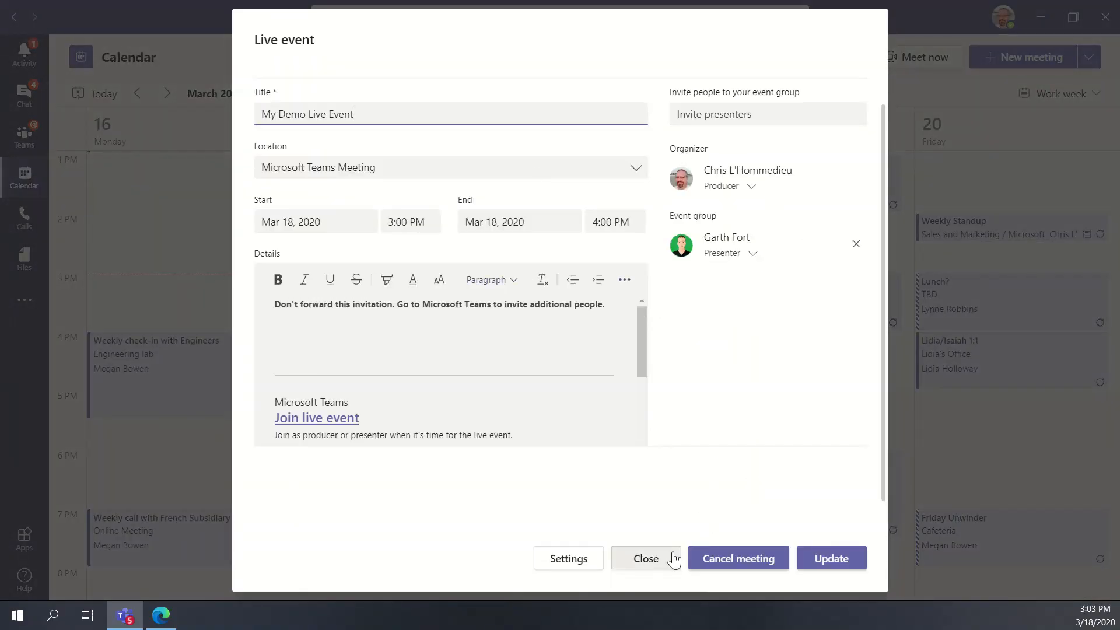
left_click(655, 564)
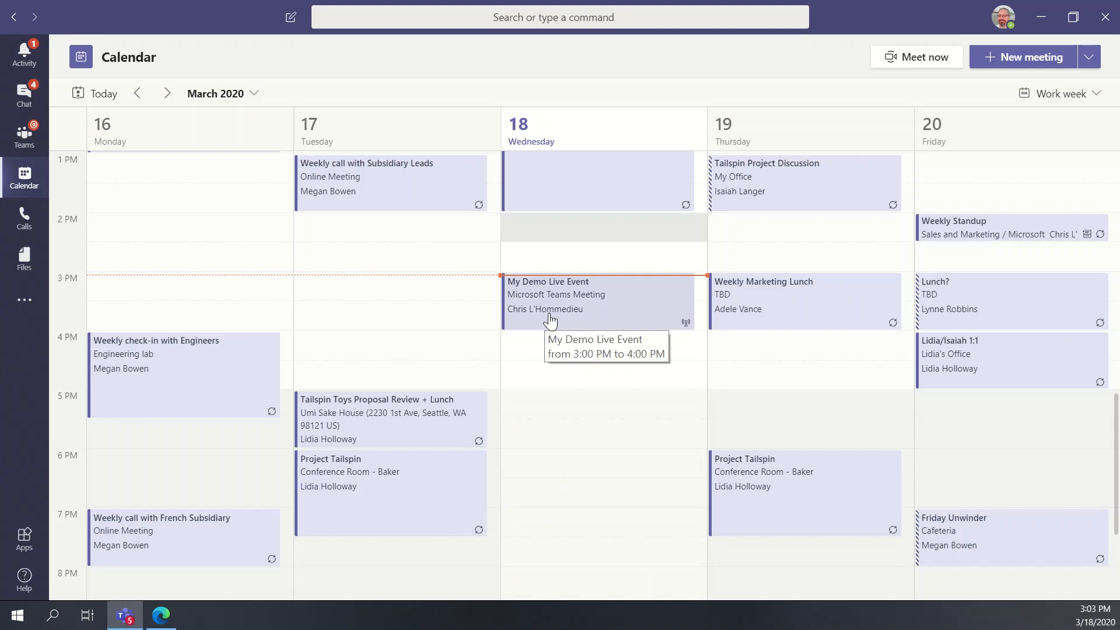
Reopen My Demo Live Event from the calendar, copy its attendee link and go to the producer join screen
left_click(550, 319)
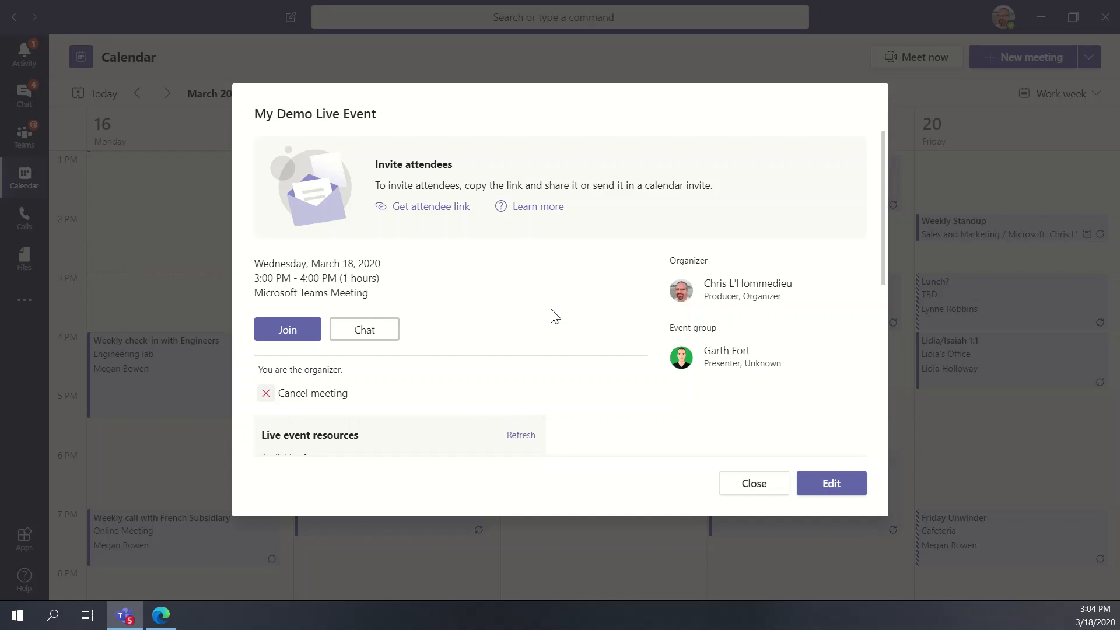
left_click(407, 209)
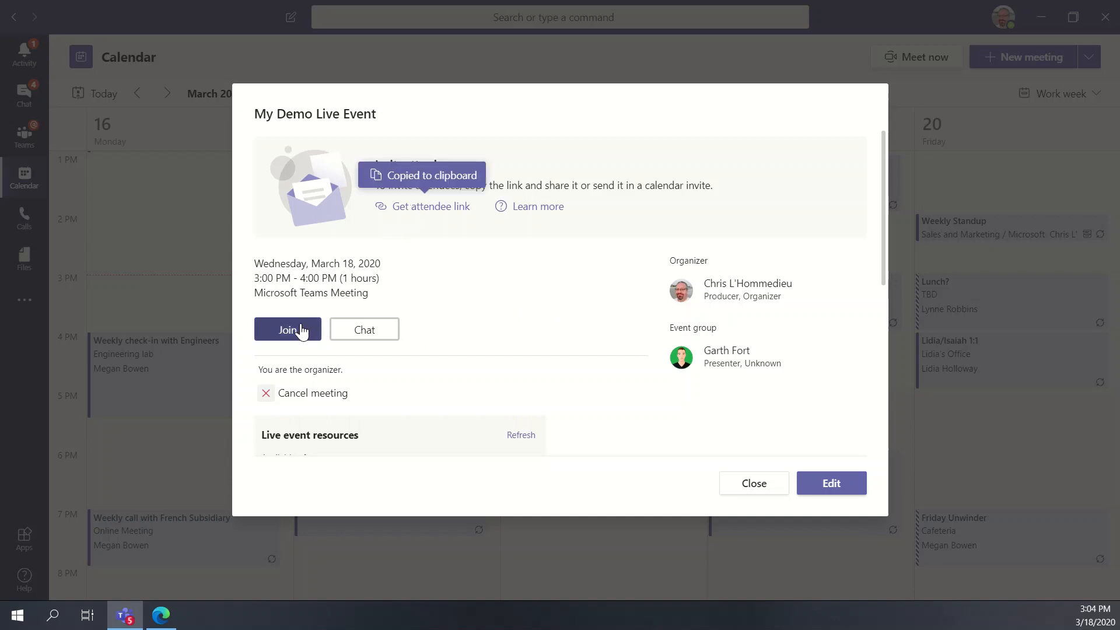
left_click(302, 331)
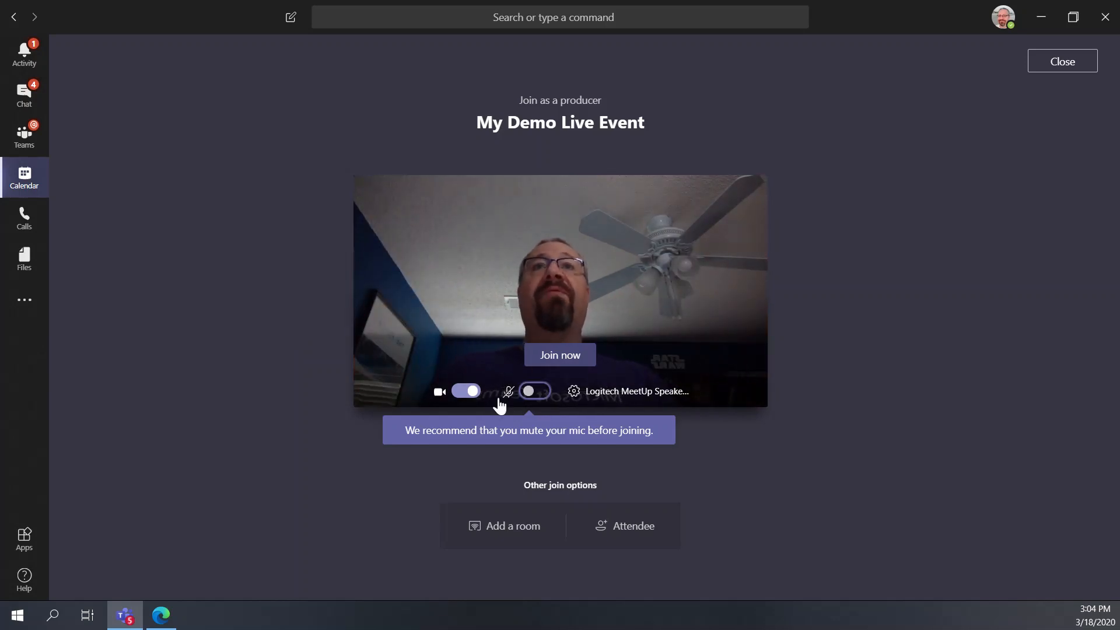
Set the camera to Logitech MeetUp in the device settings and close them
left_click(583, 395)
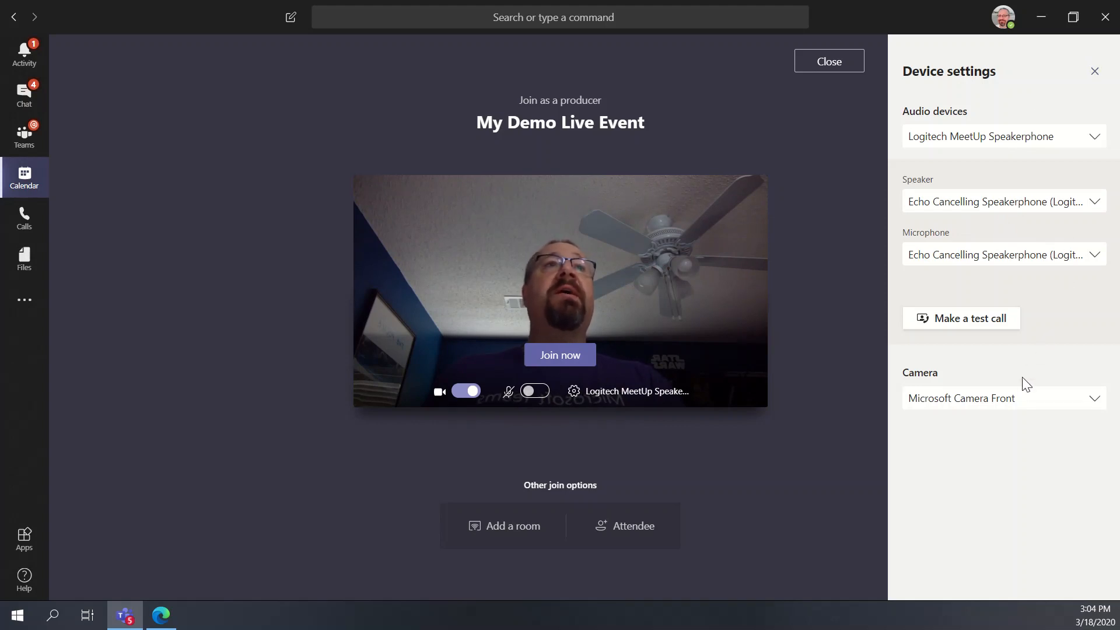
left_click(1003, 403)
left_click(1003, 433)
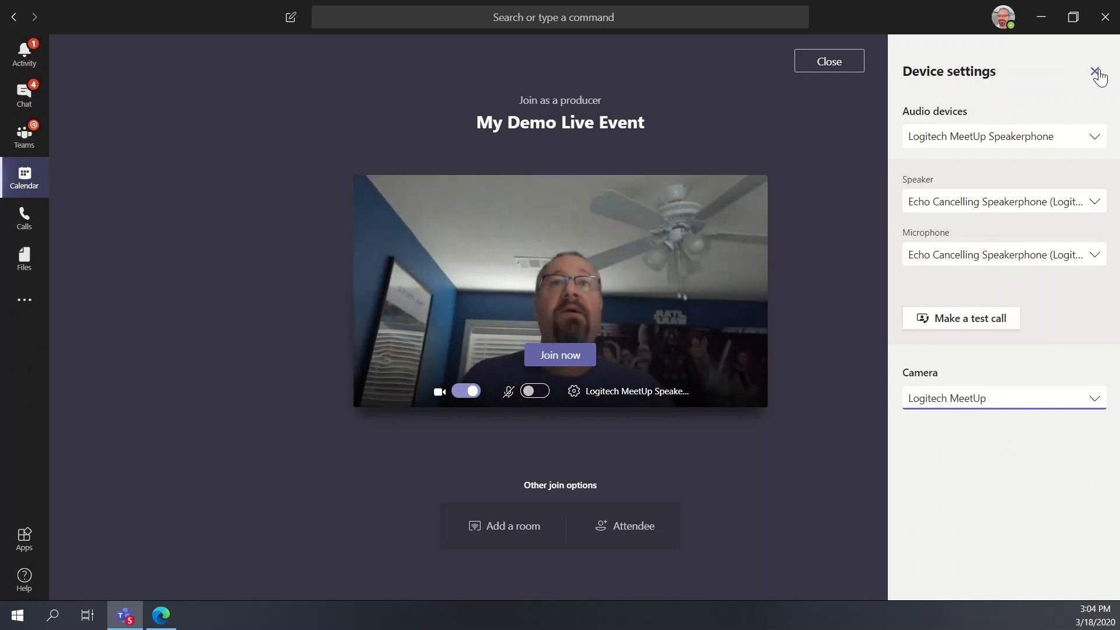
left_click(1096, 71)
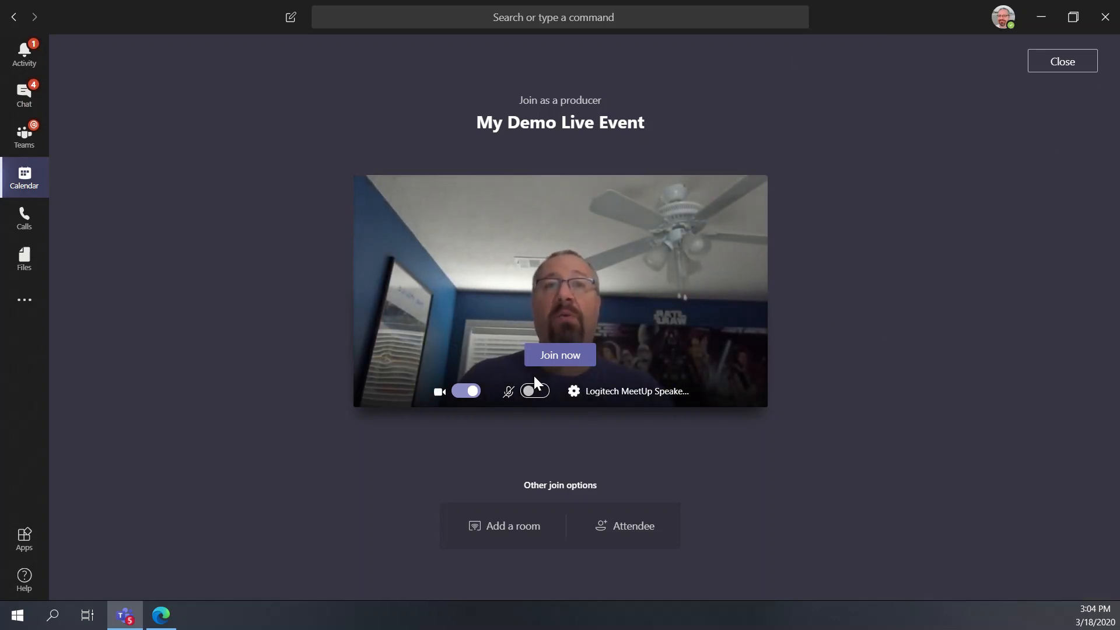
Unmute the microphone briefly, mute it again and join the live event as producer
left_click(536, 391)
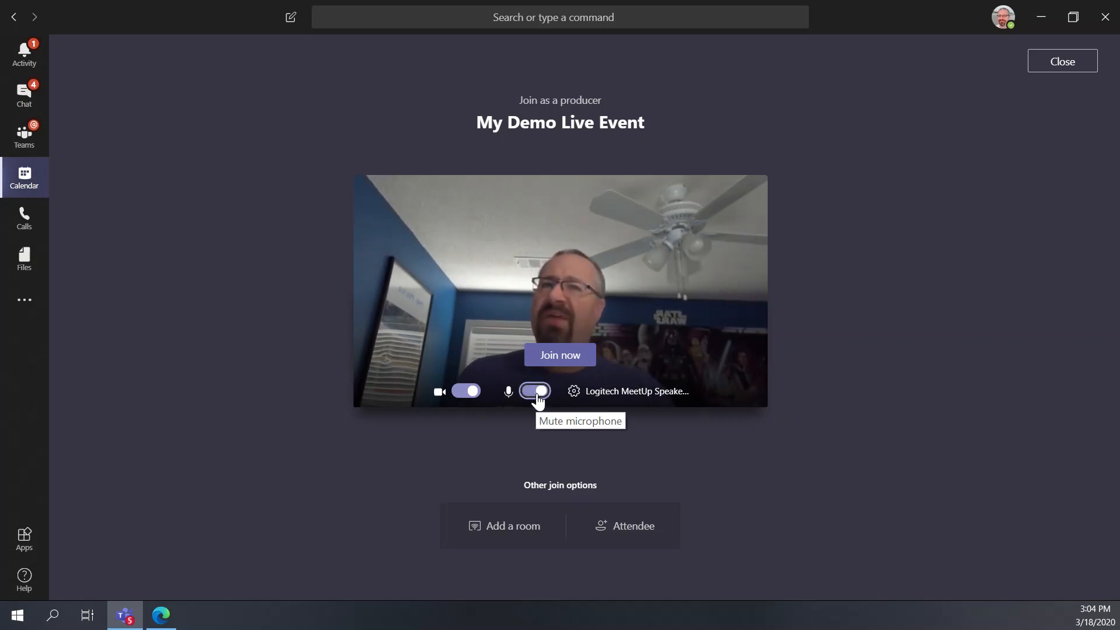
left_click(537, 402)
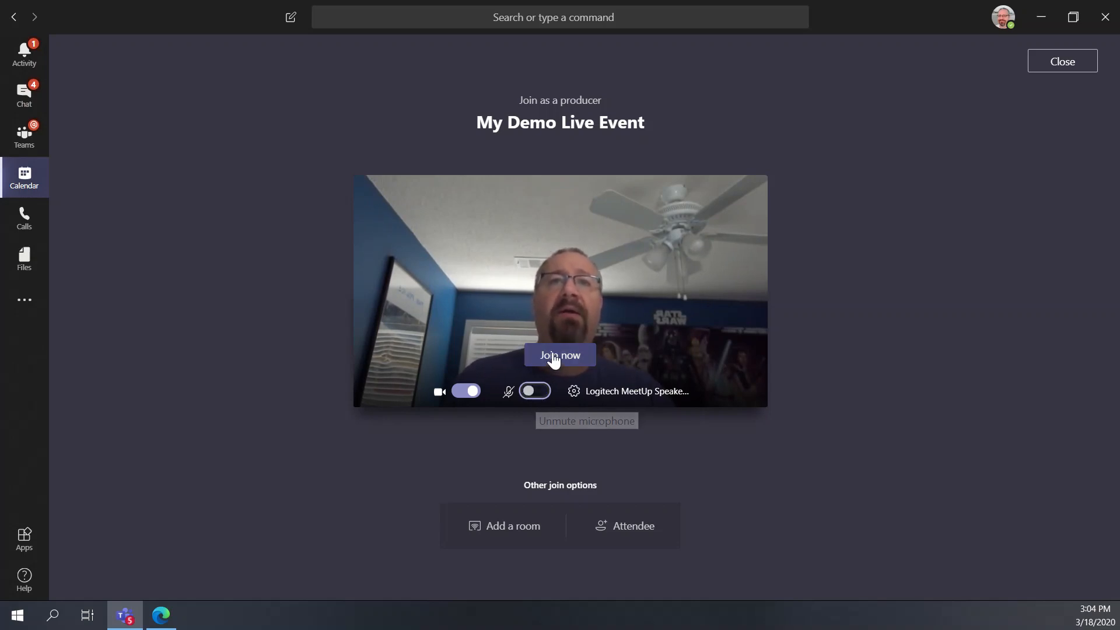
left_click(553, 357)
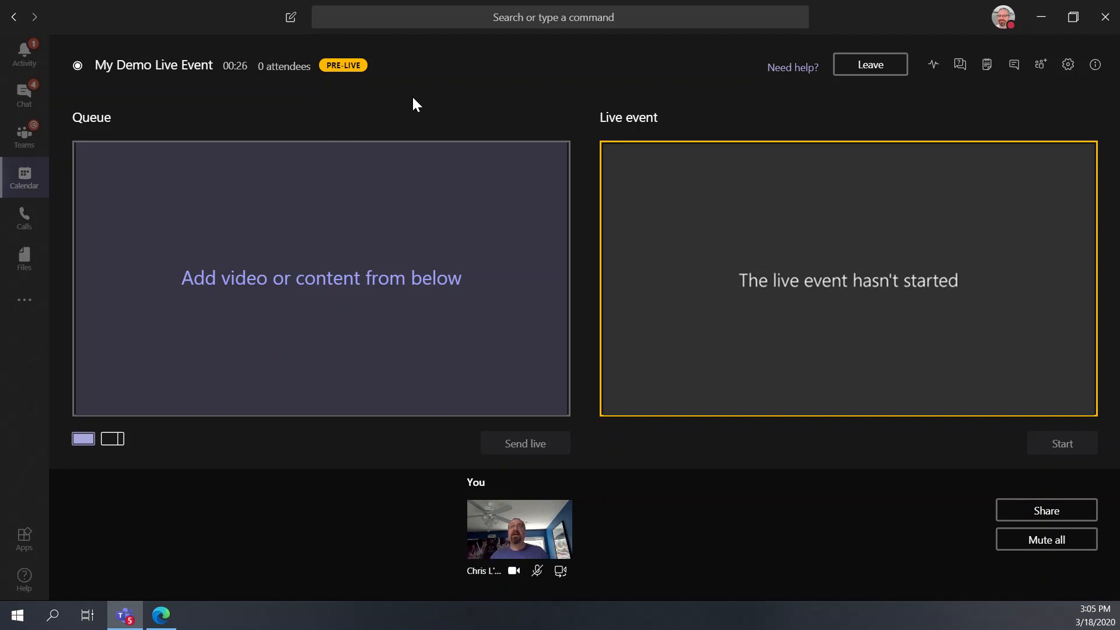
Publish the announcement "Welcome to our broadcast! Ask questions here..." in the live event Q&A
left_click(960, 65)
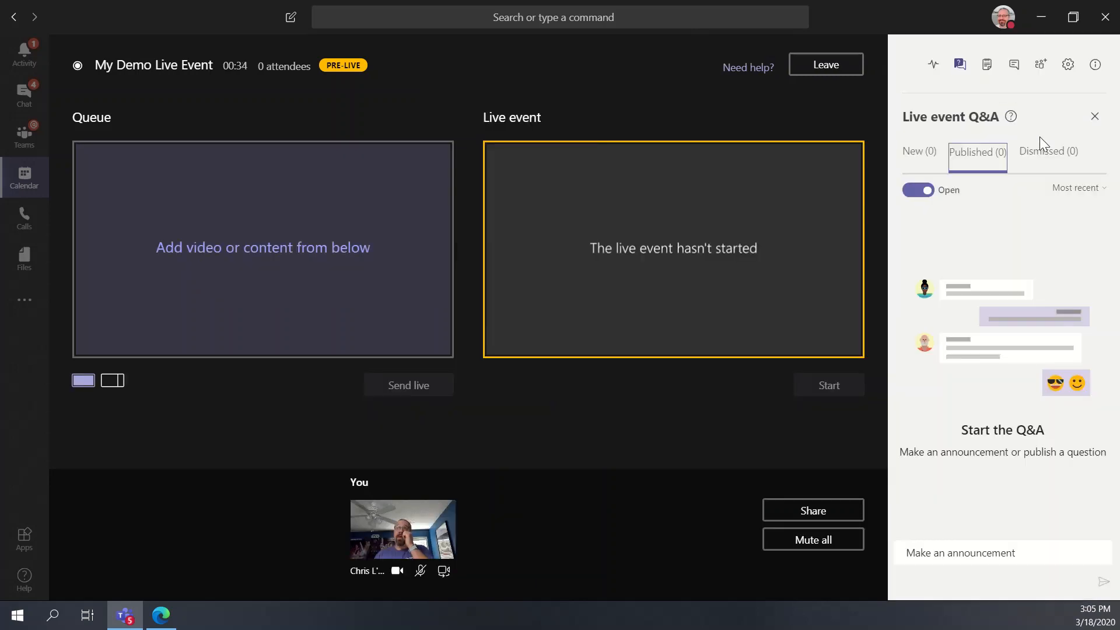
left_click(933, 551)
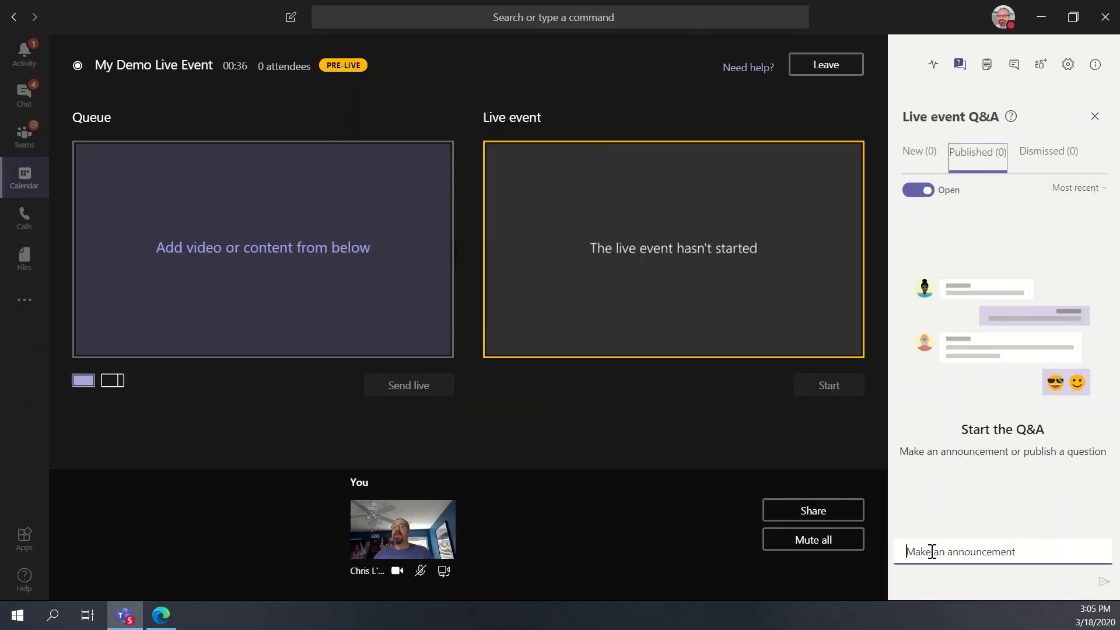
type("Welcome")
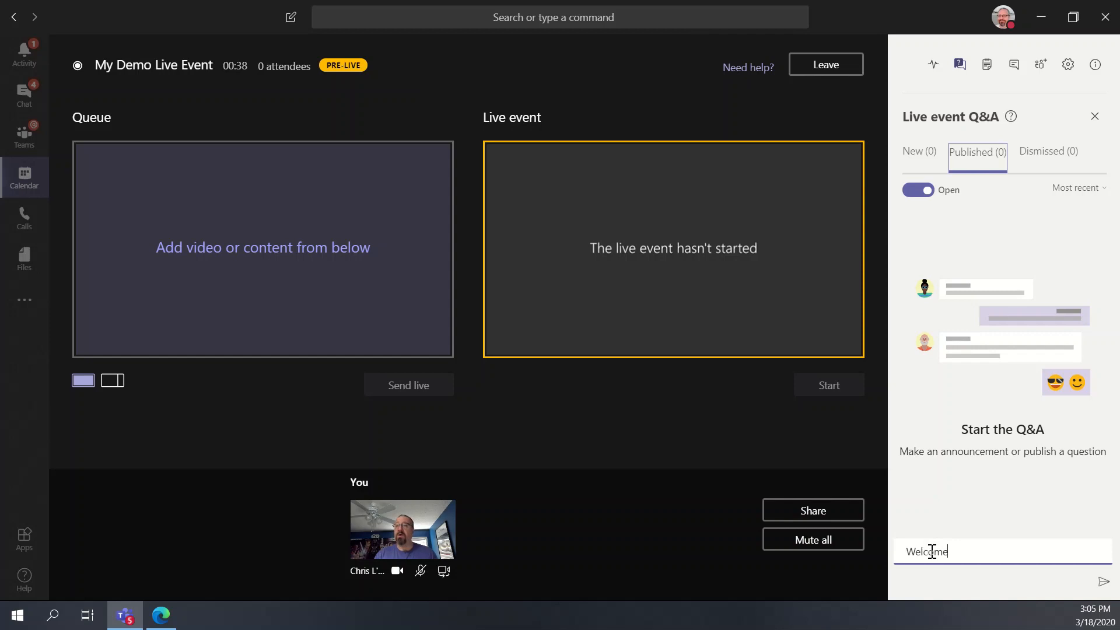
type(" to our broadcast! ")
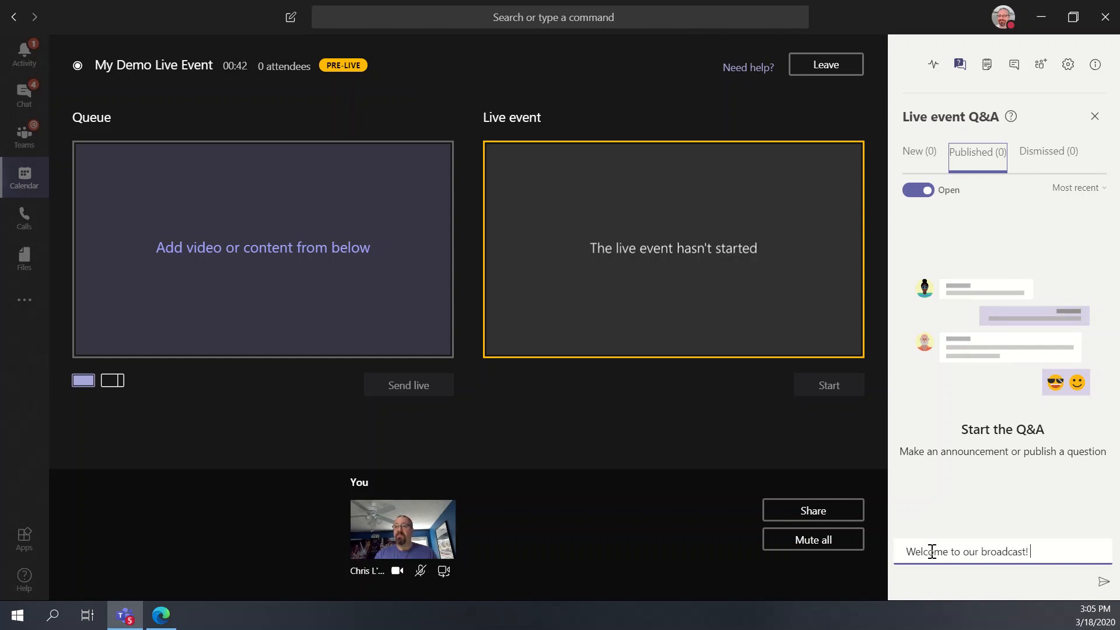
type("Ask questions")
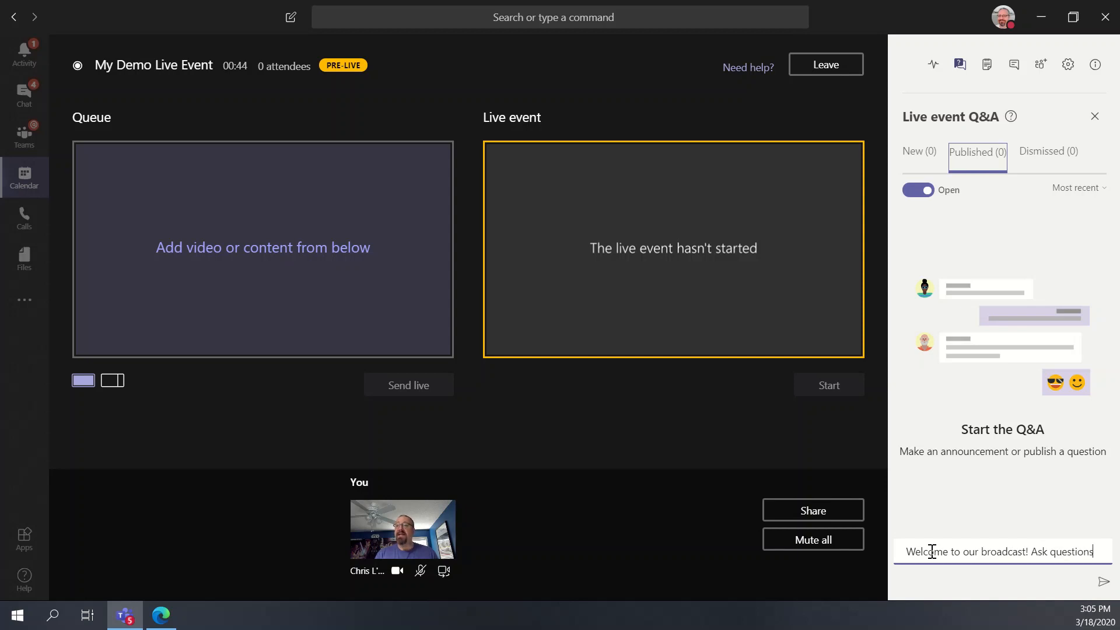
type(" here...")
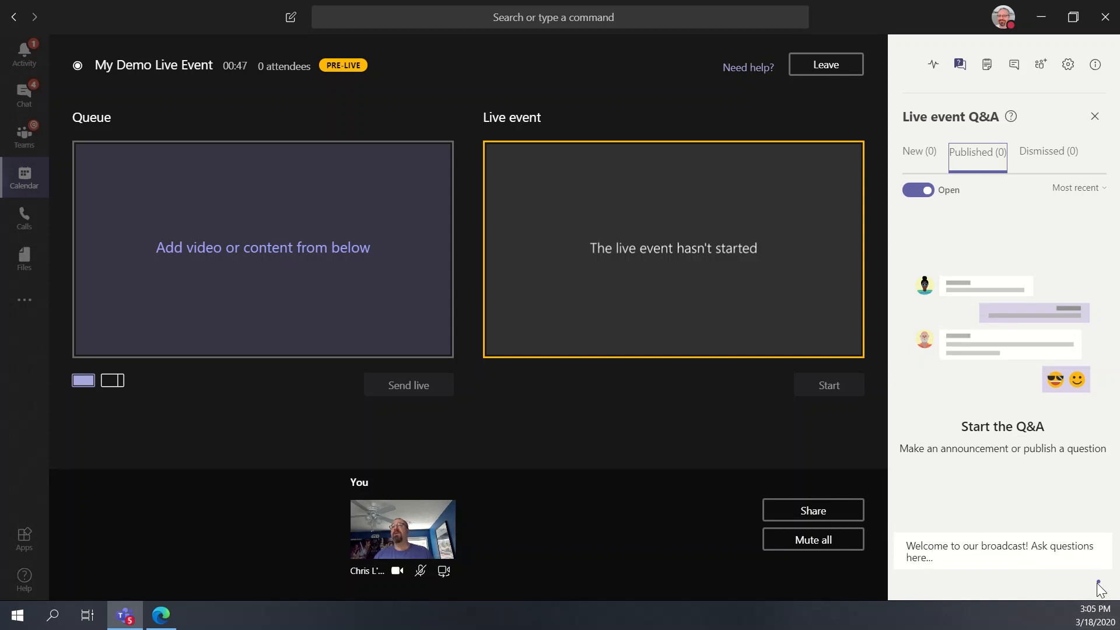
left_click(1103, 581)
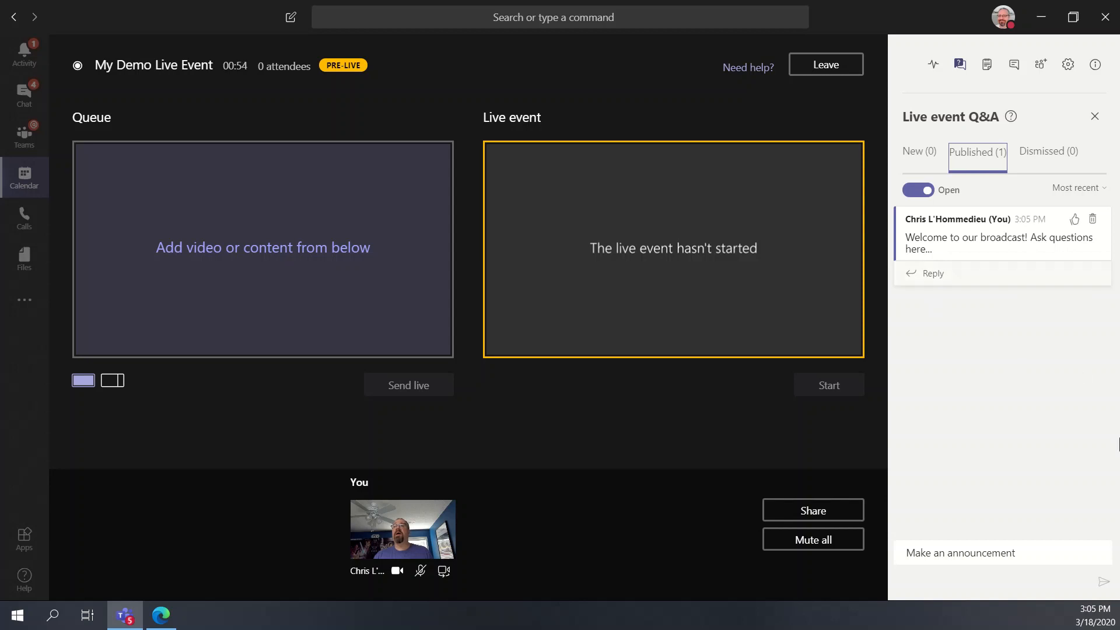
Check the new questions in the Q&A, view the meeting chat and return to the Q&A
left_click(926, 157)
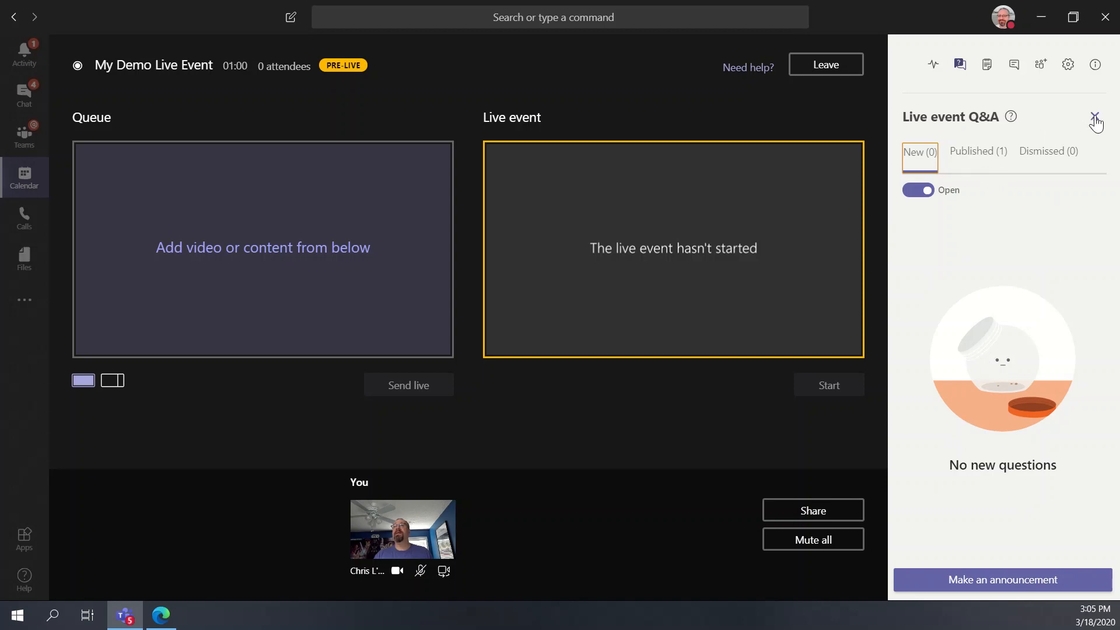
left_click(1014, 65)
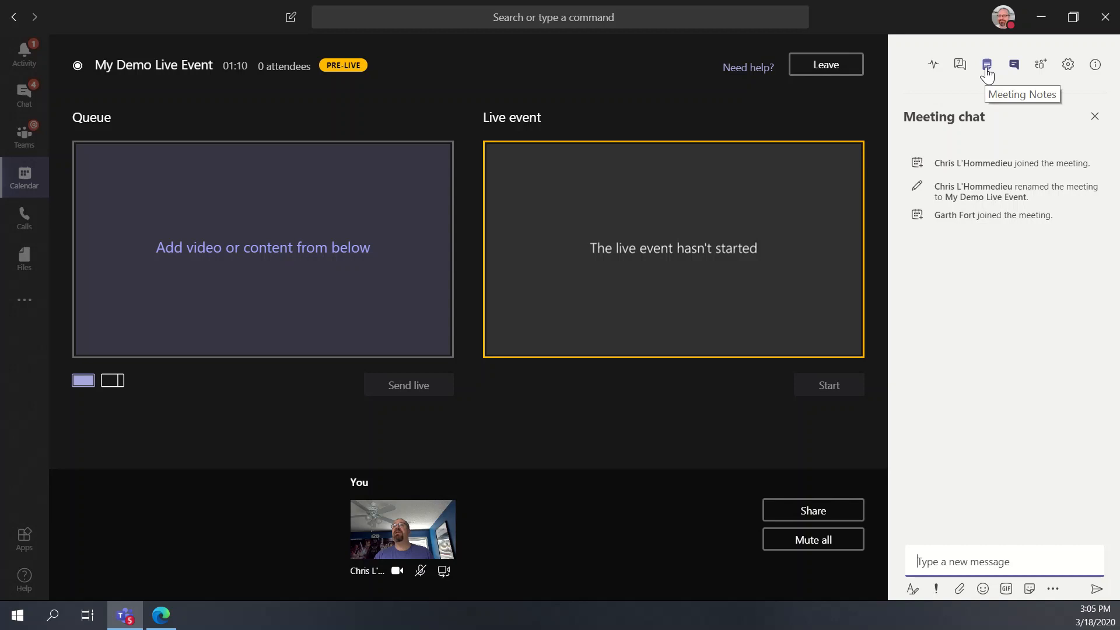
left_click(964, 70)
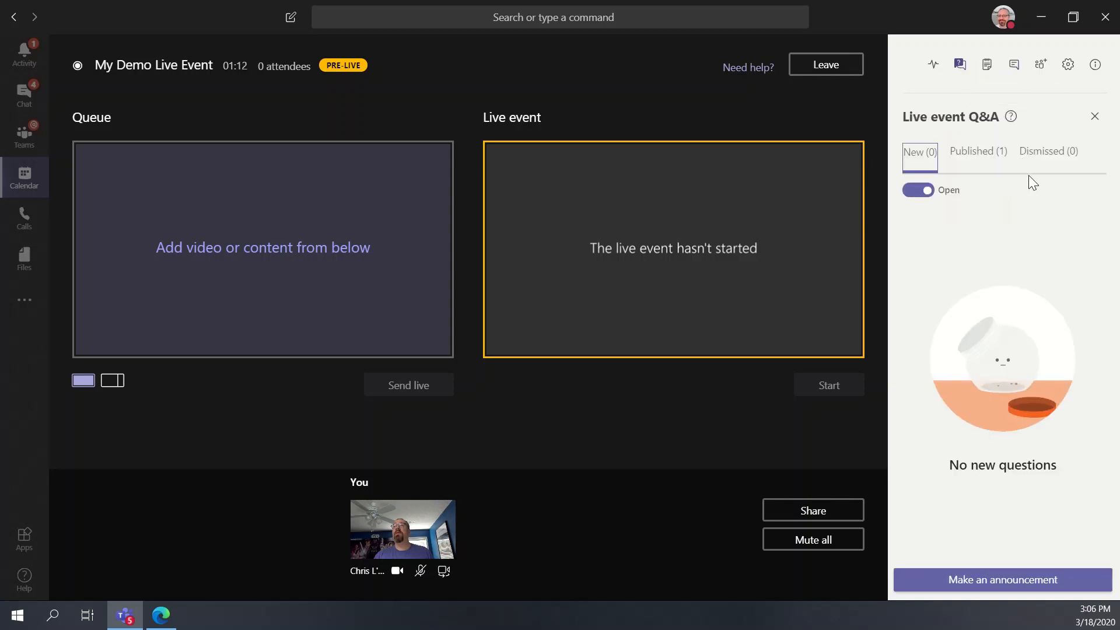
Review the network, device and policy metrics under Health and performance, then return to the Q&A and close it
left_click(935, 67)
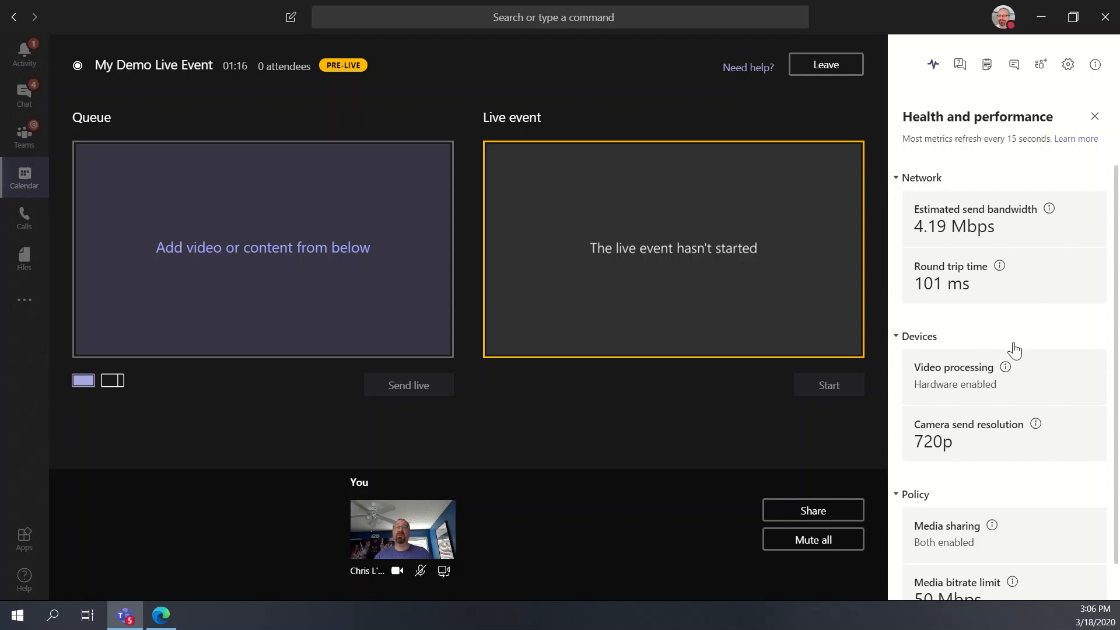
scroll(1001, 320, "down", 1)
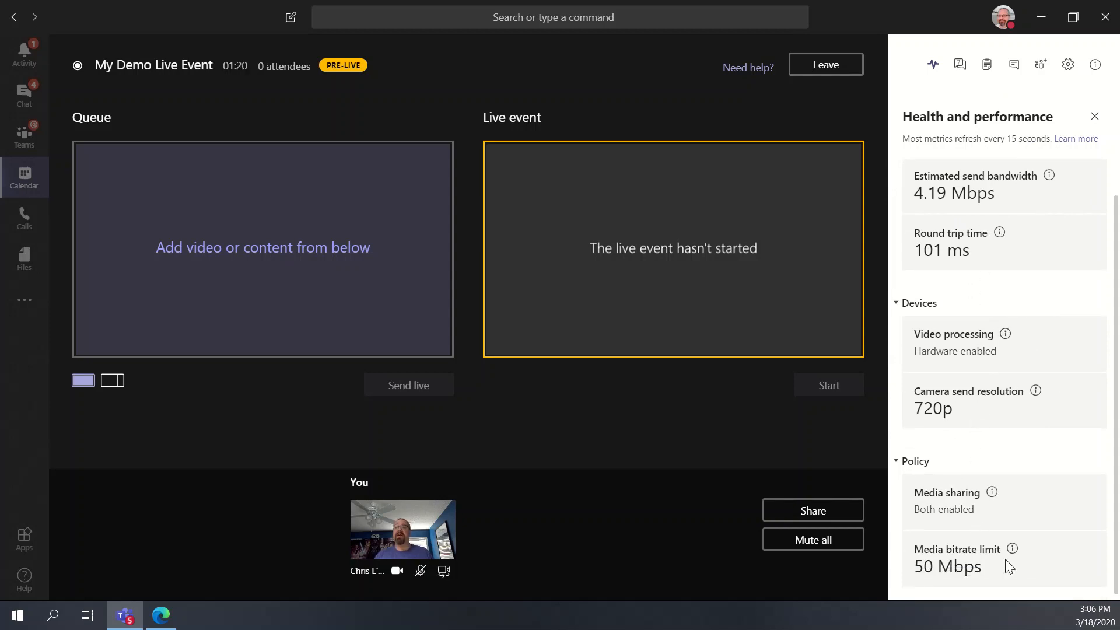
scroll(965, 376, "up", 1)
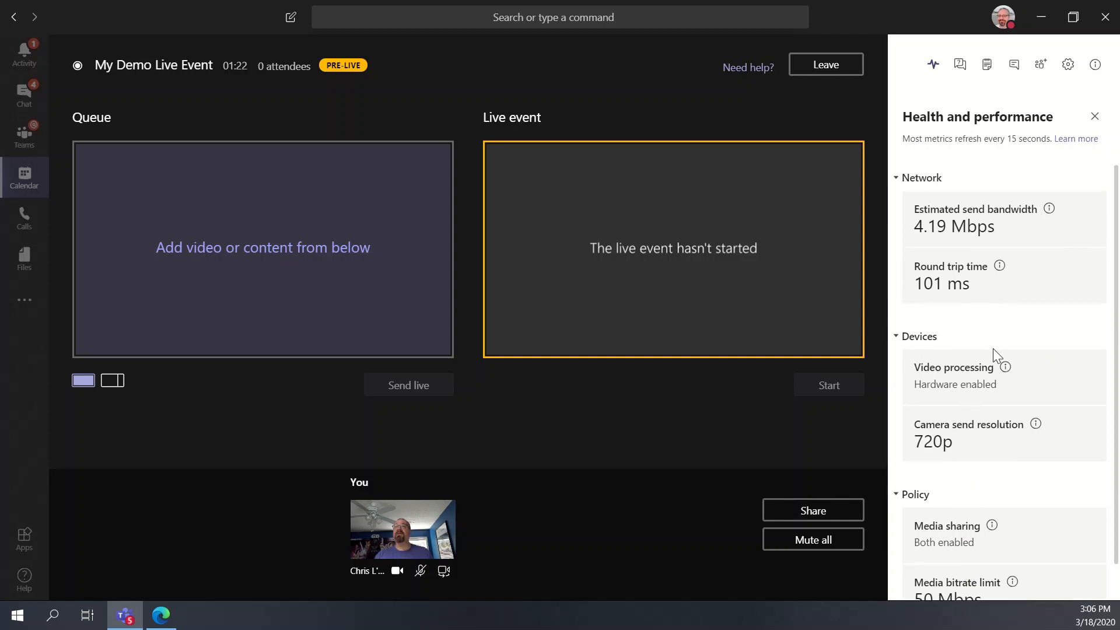
scroll(975, 535, "down", 1)
scroll(972, 461, "up", 1)
left_click(960, 65)
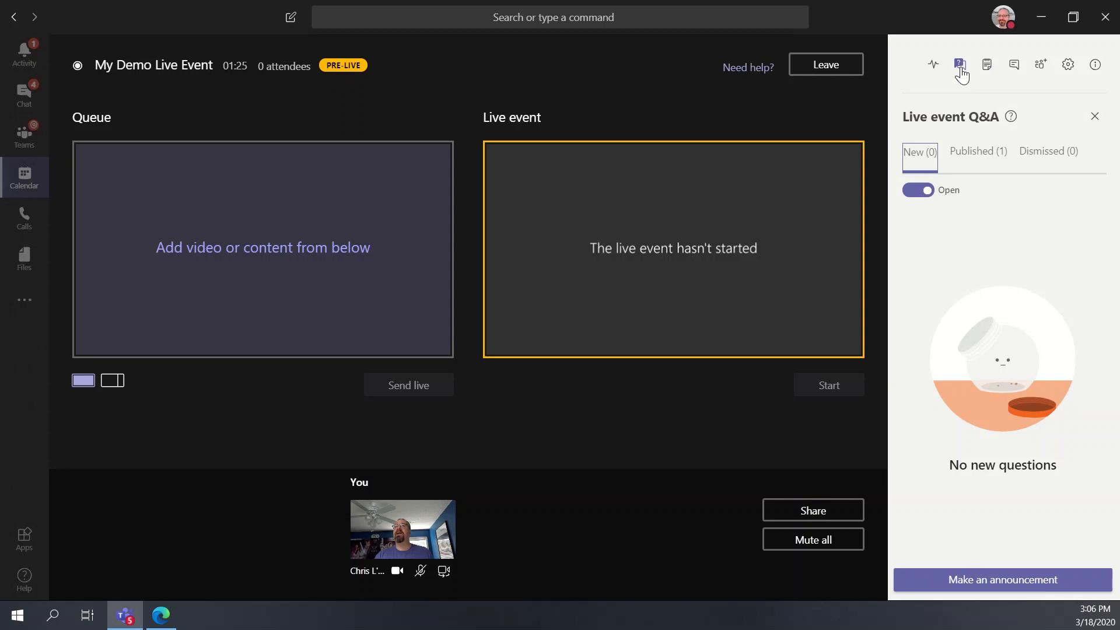
left_click(1096, 118)
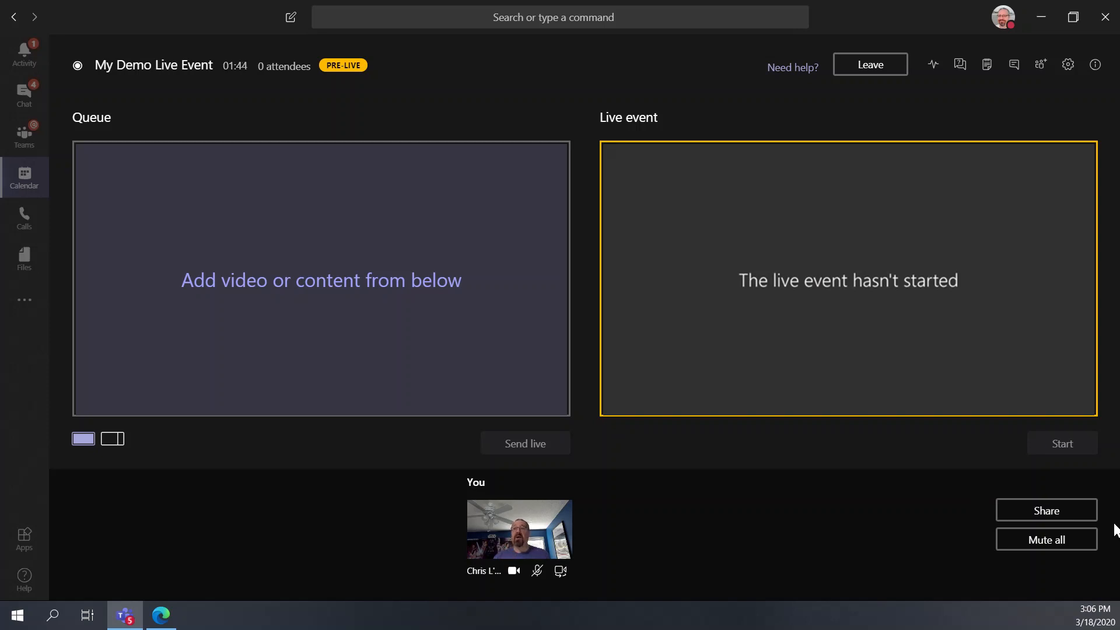
Share the Screen #1 desktop as content and place it in the live event queue
left_click(1046, 518)
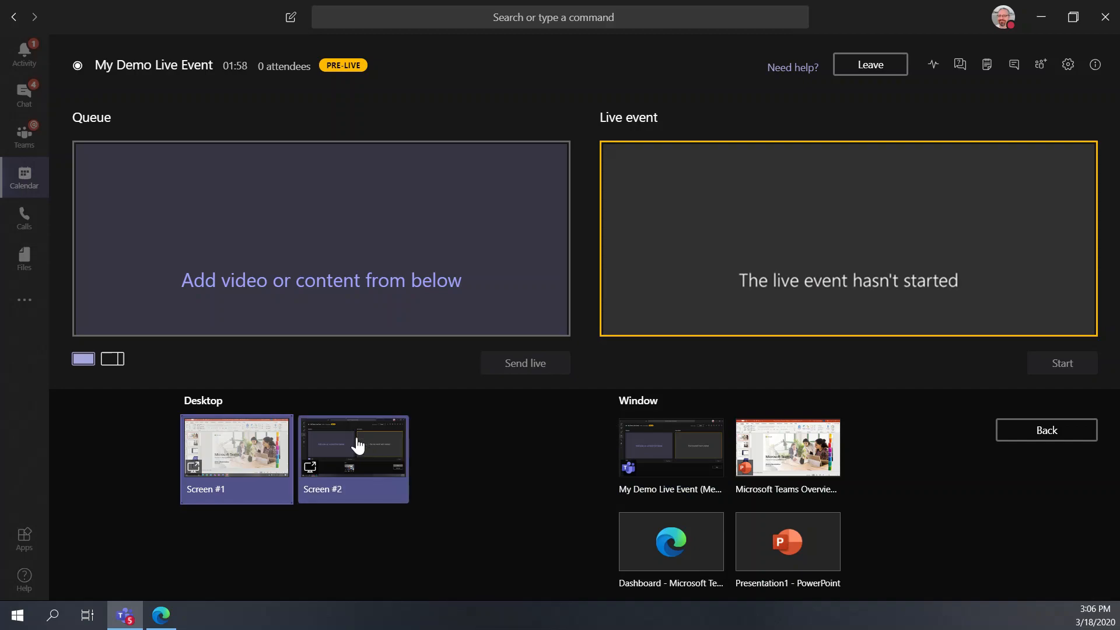
left_click(220, 445)
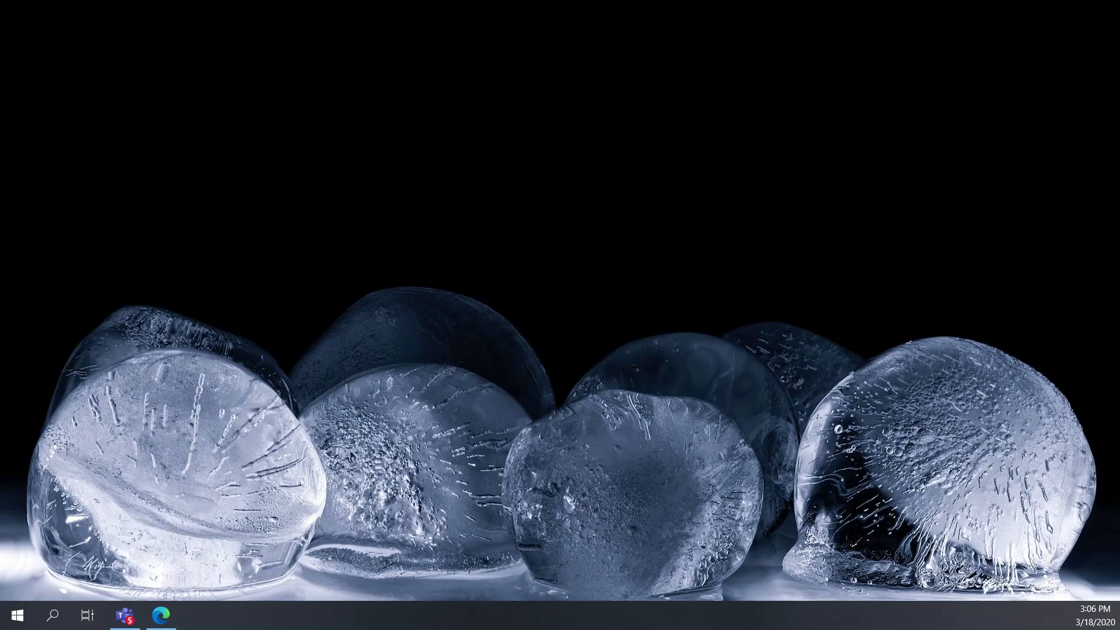
left_click(129, 617)
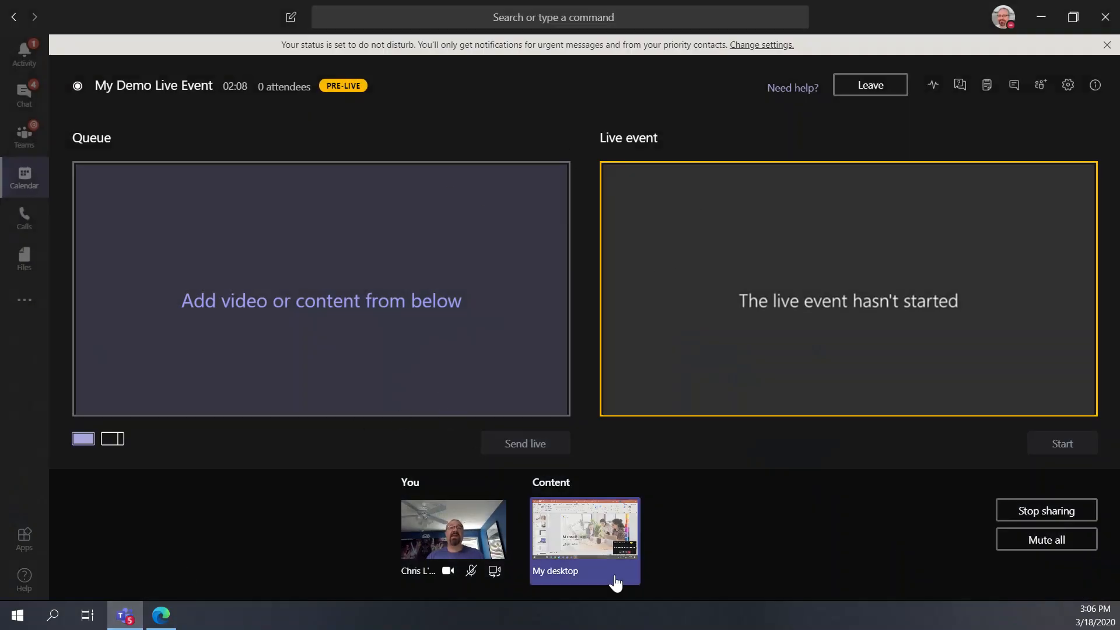
left_click(569, 532)
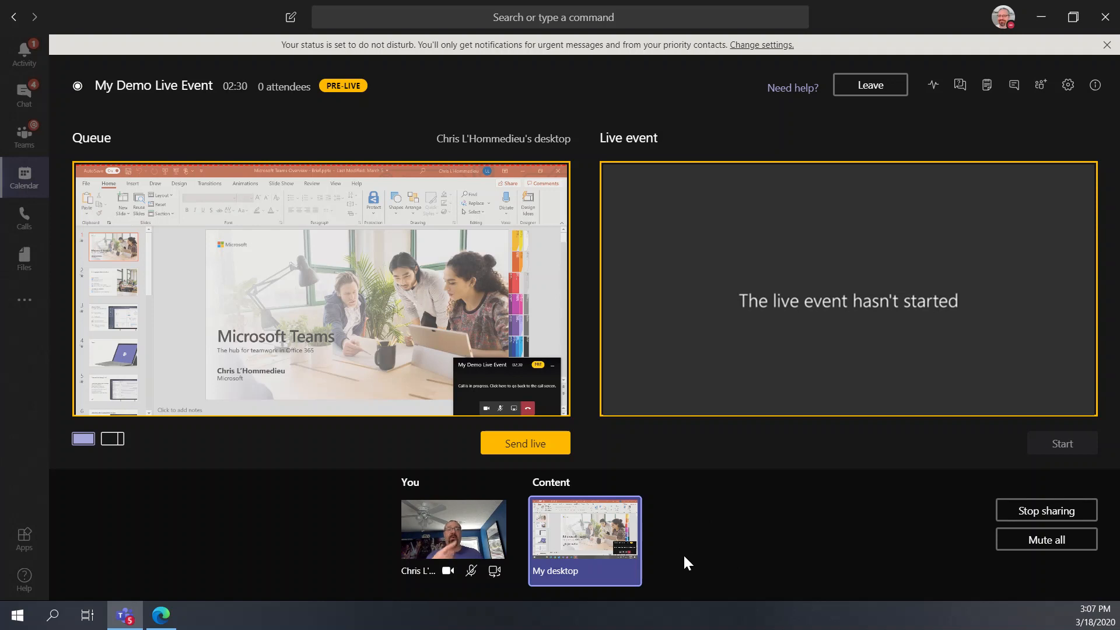
Try the content-plus-video layout, restore the single-source layout and send the queued desktop live
left_click(113, 440)
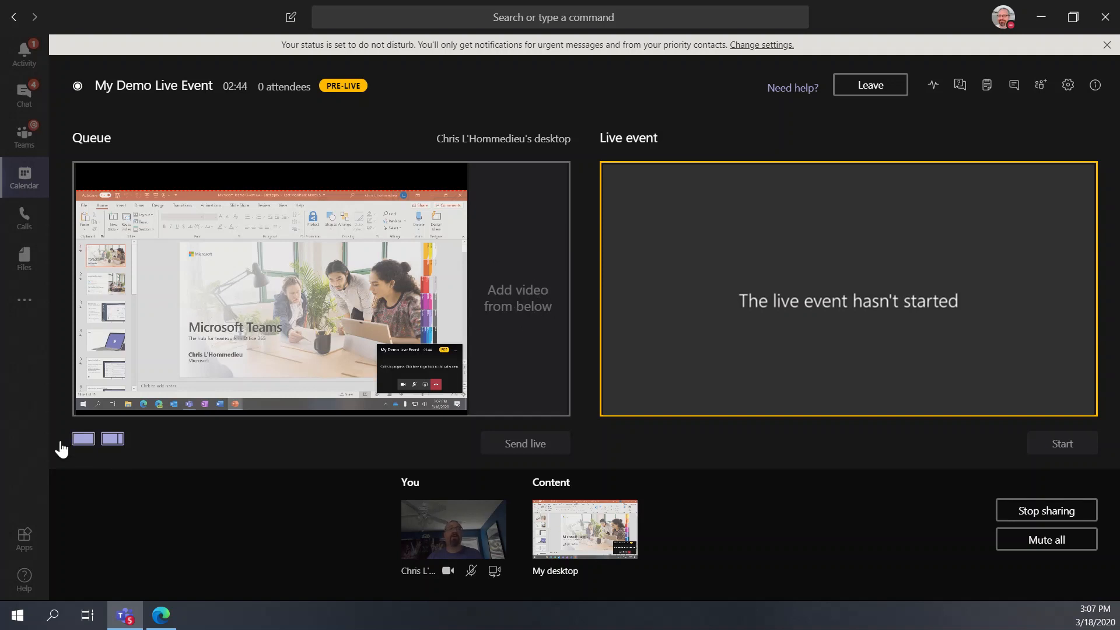
left_click(82, 439)
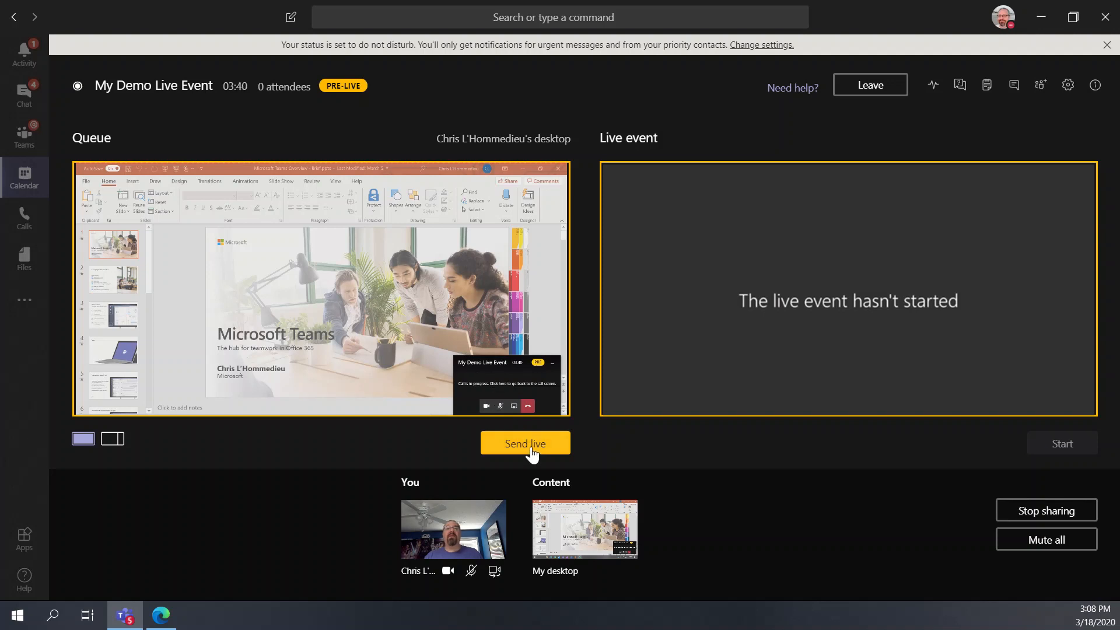
left_click(572, 546)
left_click(514, 446)
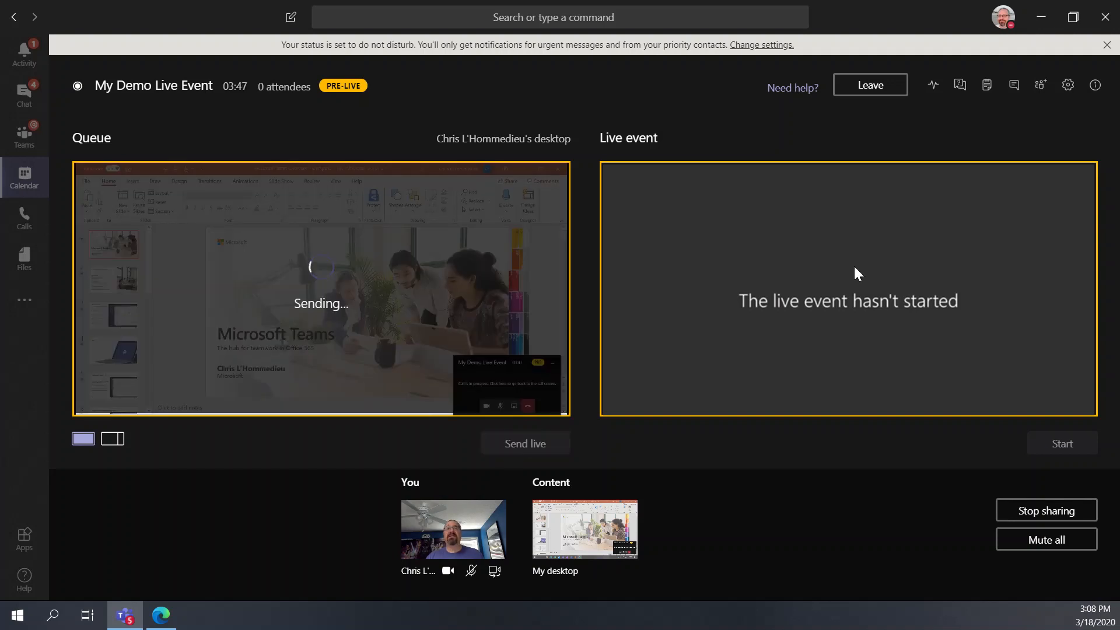